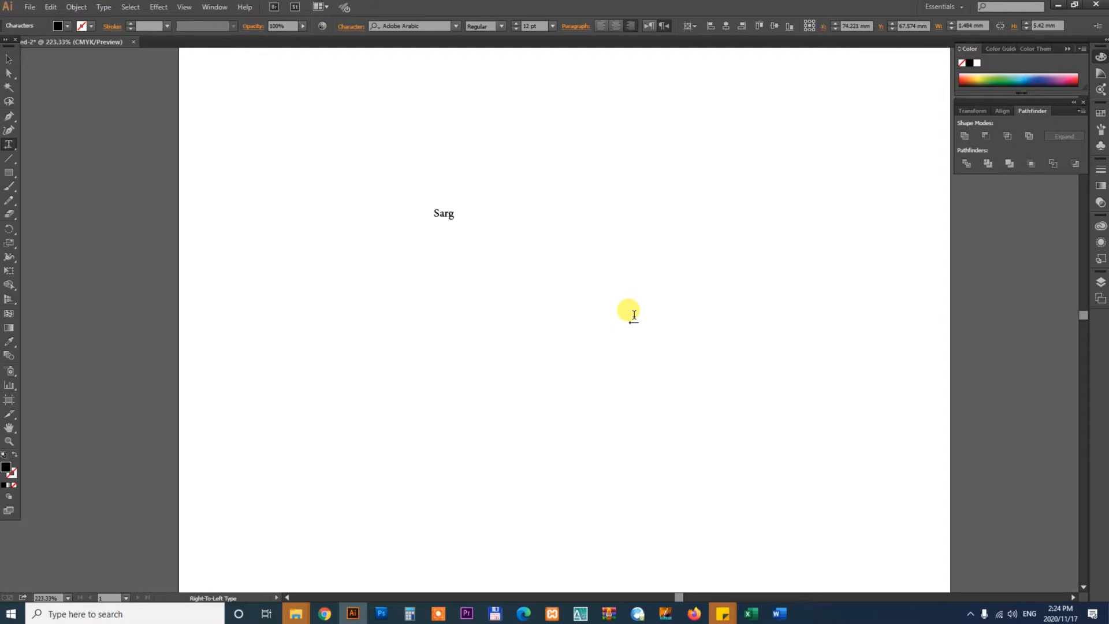
# Complete the text as "Sargodha Training Institute", enlarge it to about 64.68 pt and centre it across the artboard.
pyautogui.write('aining Institute')
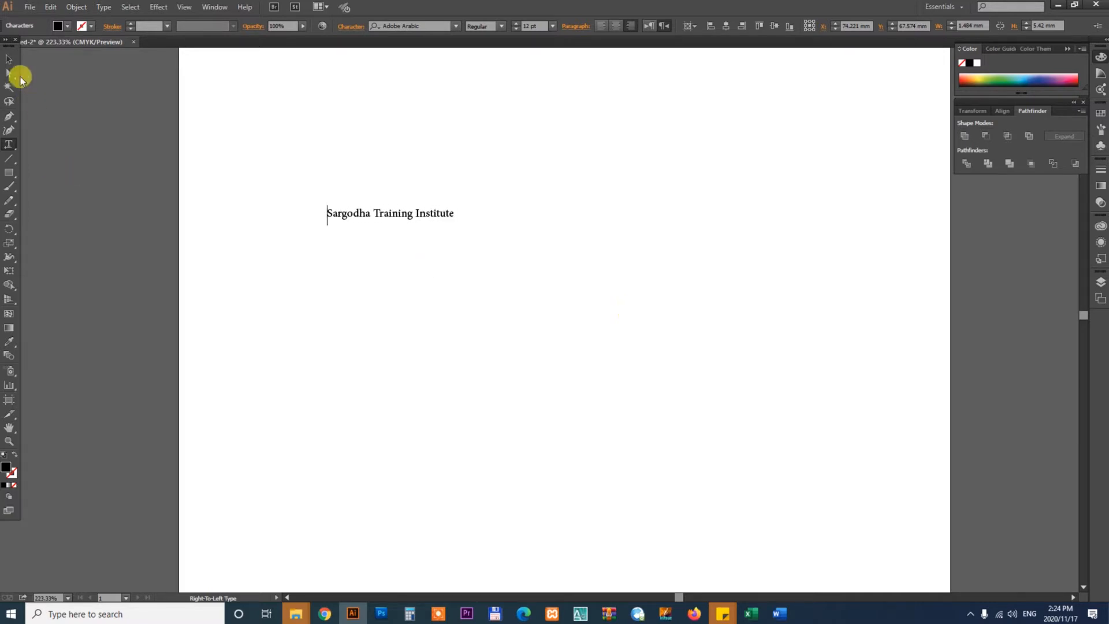
pyautogui.click(9, 59)
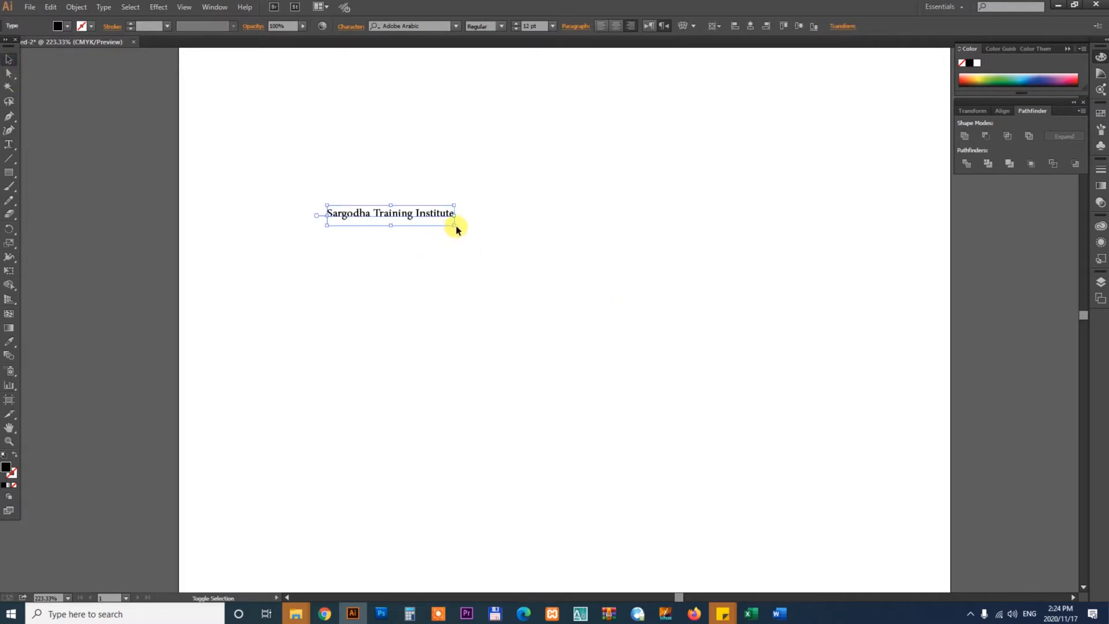
pyautogui.moveTo(457, 227); pyautogui.dragTo(1013, 315)
pyautogui.moveTo(830, 257); pyautogui.dragTo(694, 315)
# Copy the word "Sargodha" and remove it from the text line, leaving "Training Institute".
pyautogui.doubleClick(434, 306)
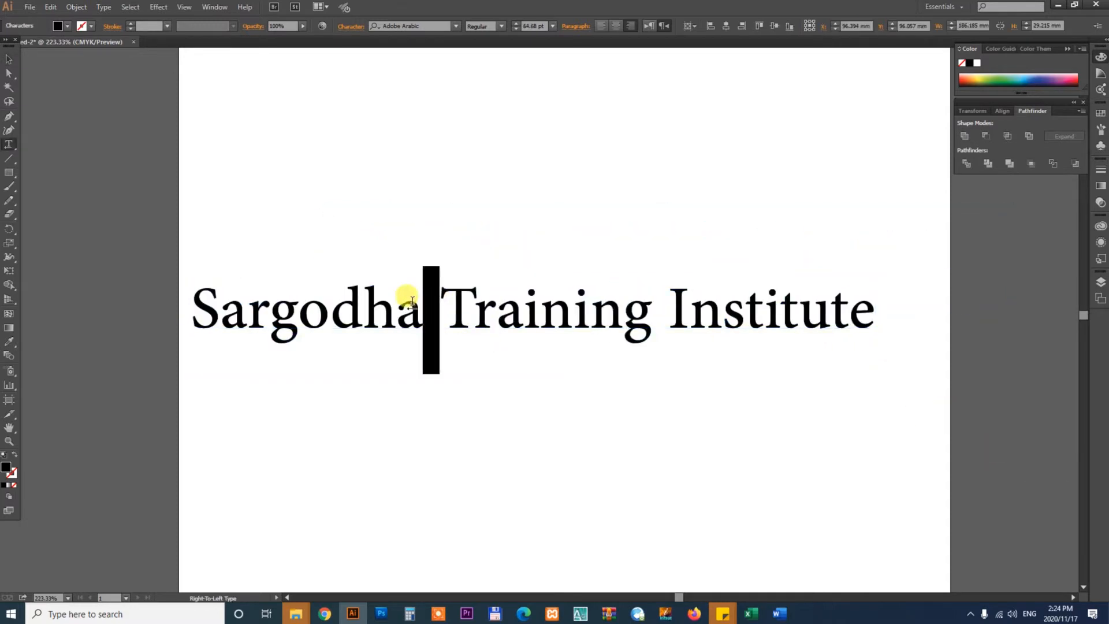
pyautogui.press('BackSpace')
pyautogui.hotkey('shift', 'Home')
pyautogui.hotkey('ctrl', 'c')
pyautogui.press('BackSpace')
pyautogui.press('Escape')
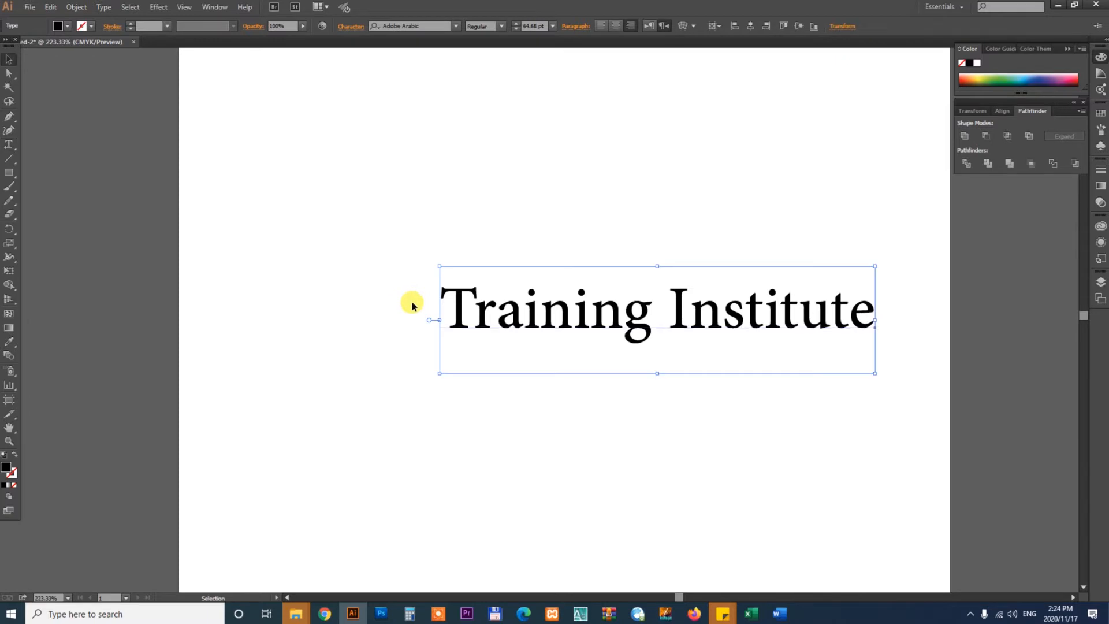
# Duplicate the "Training Institute" line above itself and replace the upper copy's text with the copied word "Sargodha".
pyautogui.moveTo(629, 317); pyautogui.dragTo(530, 289)
pyautogui.doubleClick(540, 275)
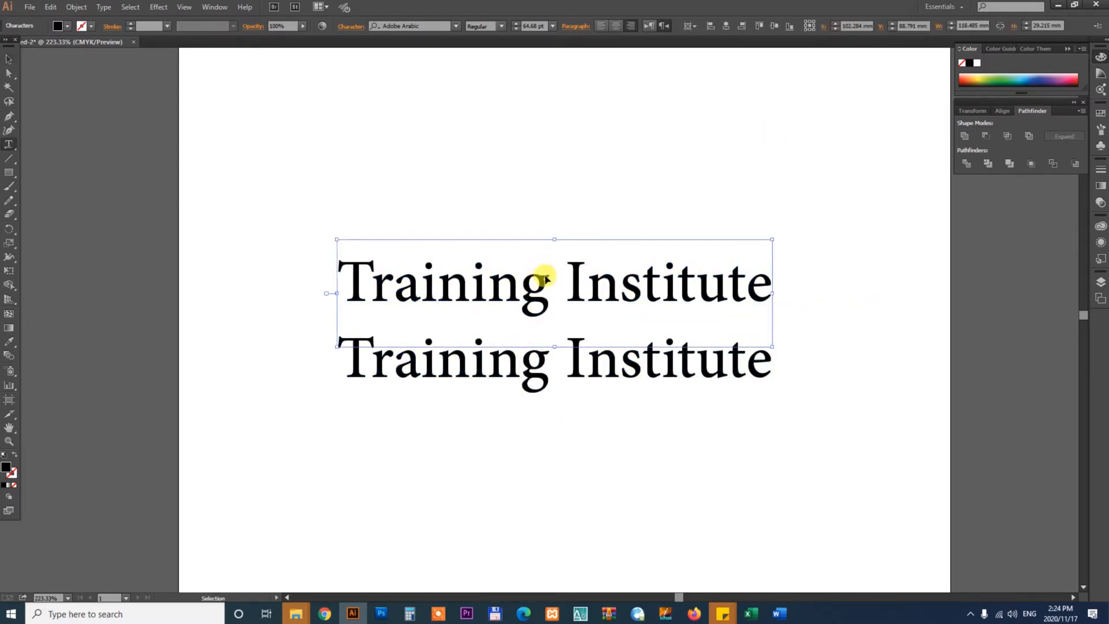
pyautogui.hotkey('ctrl', 'a')
pyautogui.hotkey('ctrl', 'v')
pyautogui.click(9, 59)
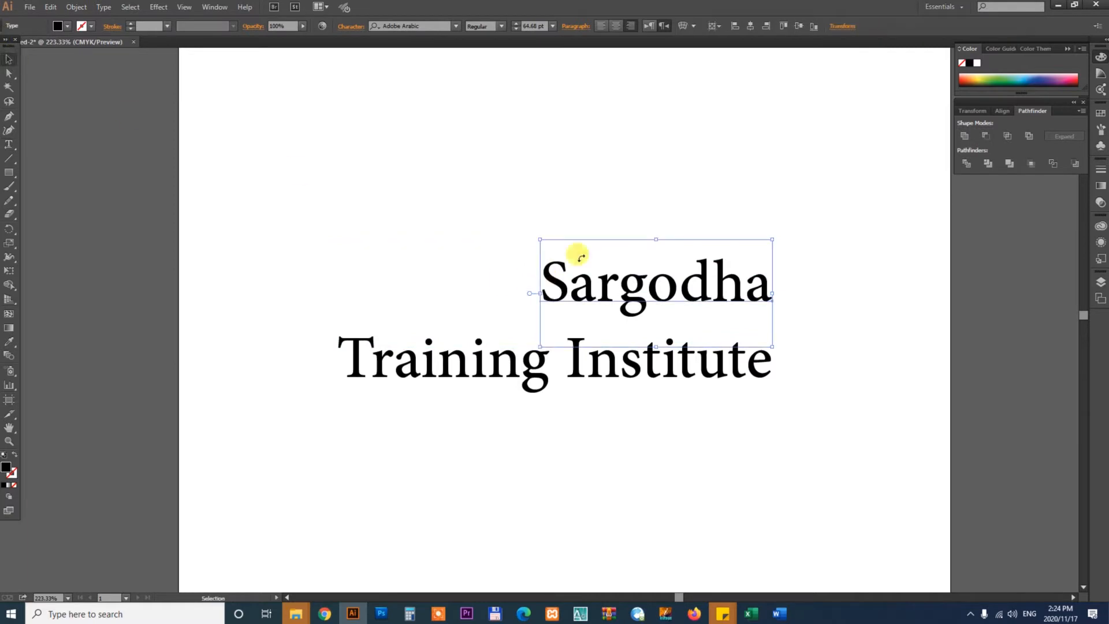
# Enlarge the "Sargodha" text to about 119.59 pt above "Training Institute" and set its font to Swis721 BlkCn BT.
pyautogui.moveTo(541, 240); pyautogui.dragTo(266, 145)
pyautogui.moveTo(684, 251); pyautogui.dragTo(708, 285)
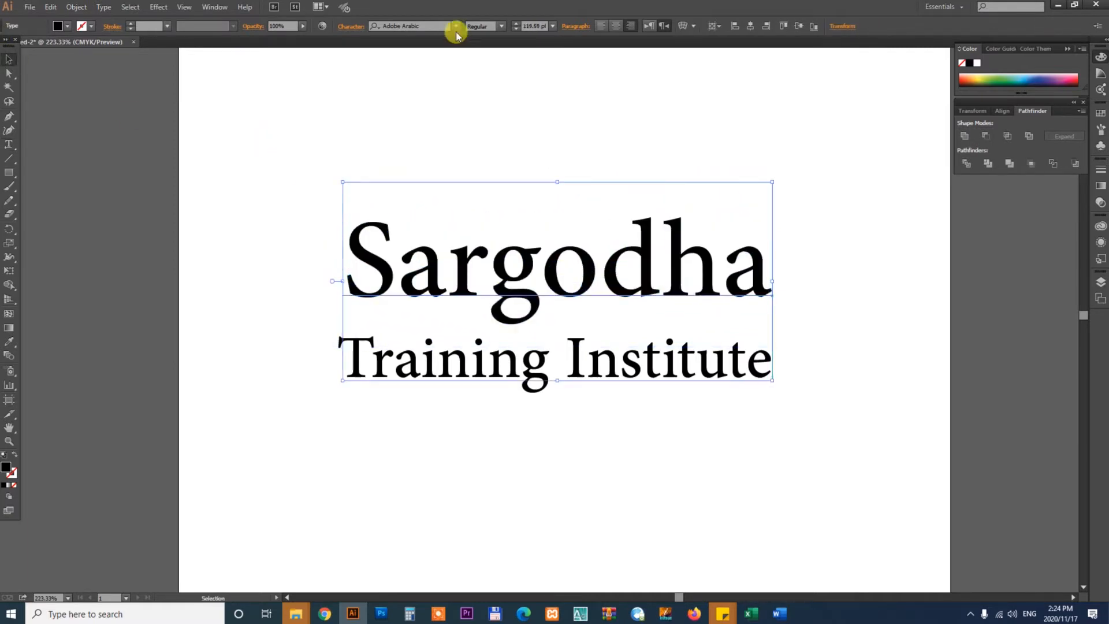
pyautogui.click(433, 25)
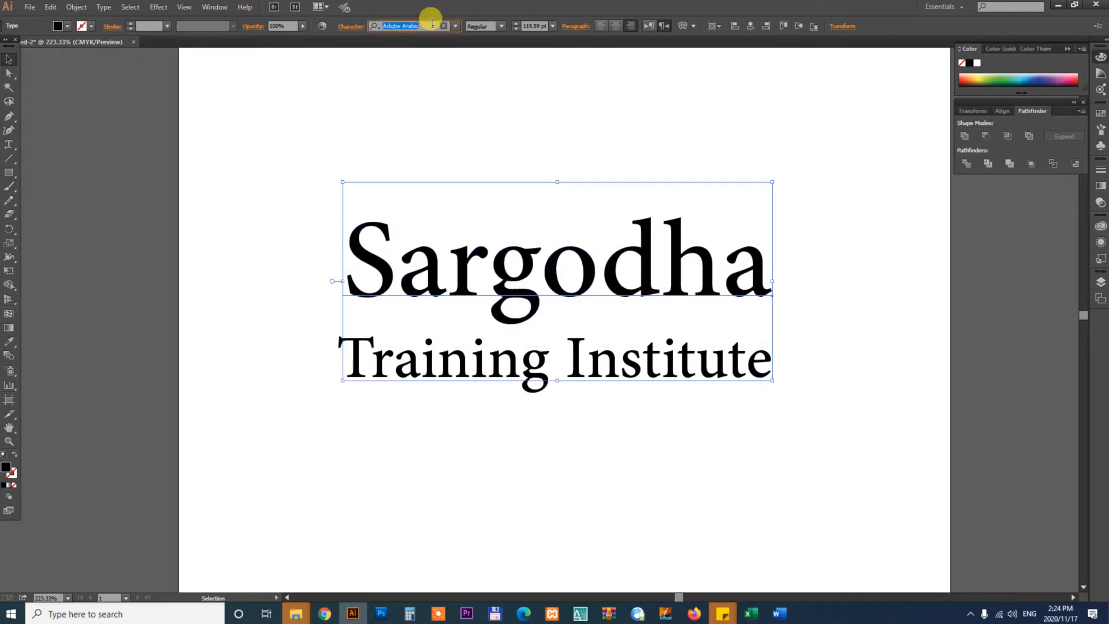
pyautogui.write('s')
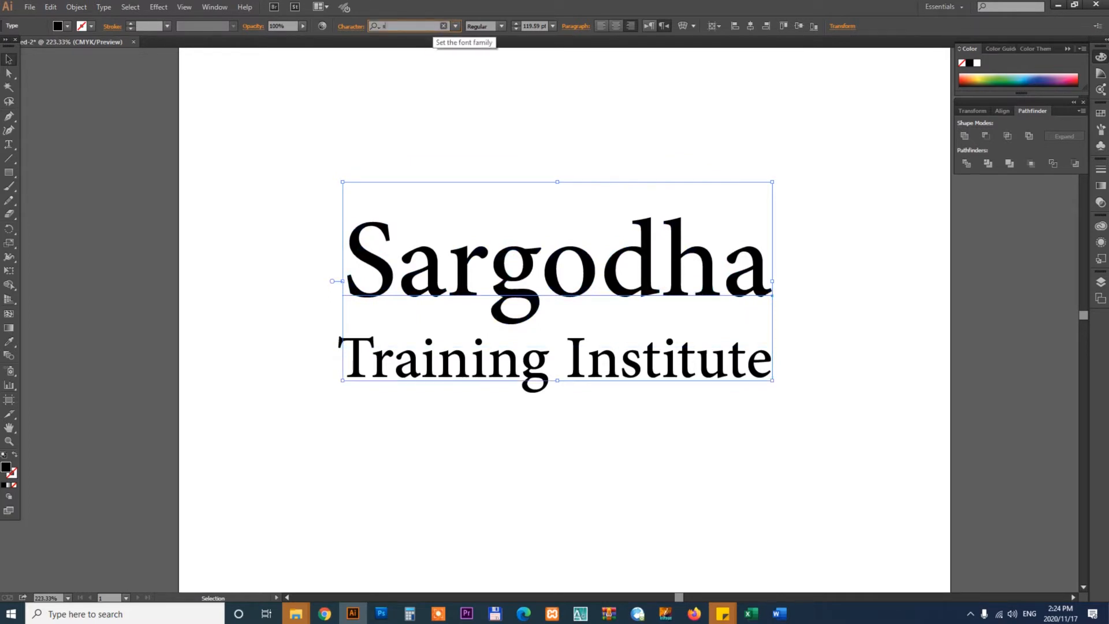
pyautogui.write('wi')
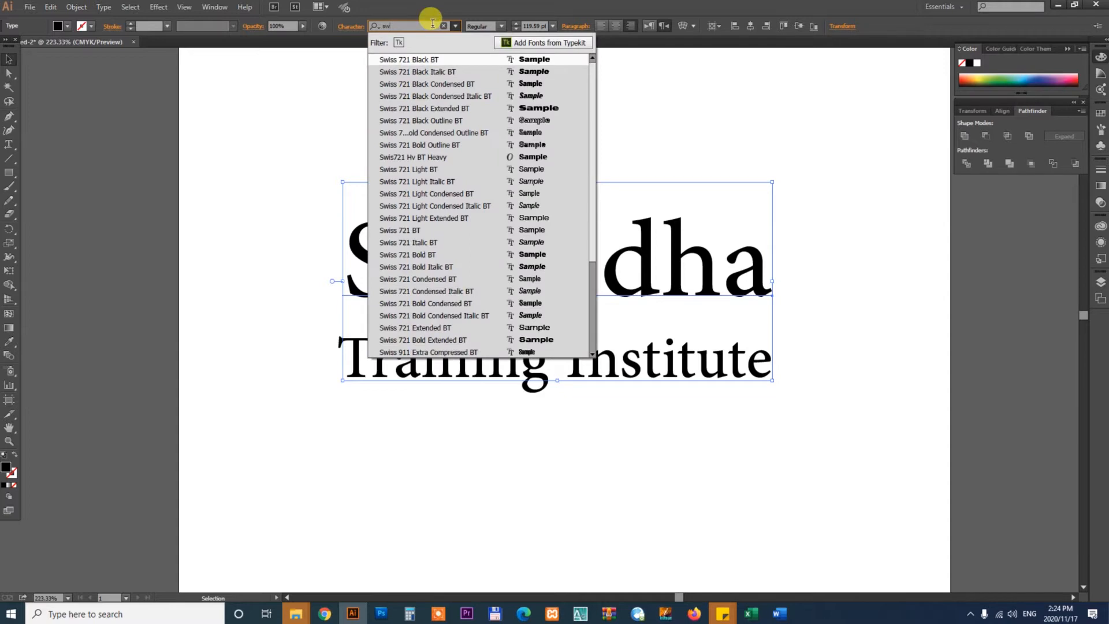
pyautogui.press('Down')
pyautogui.press('Down')
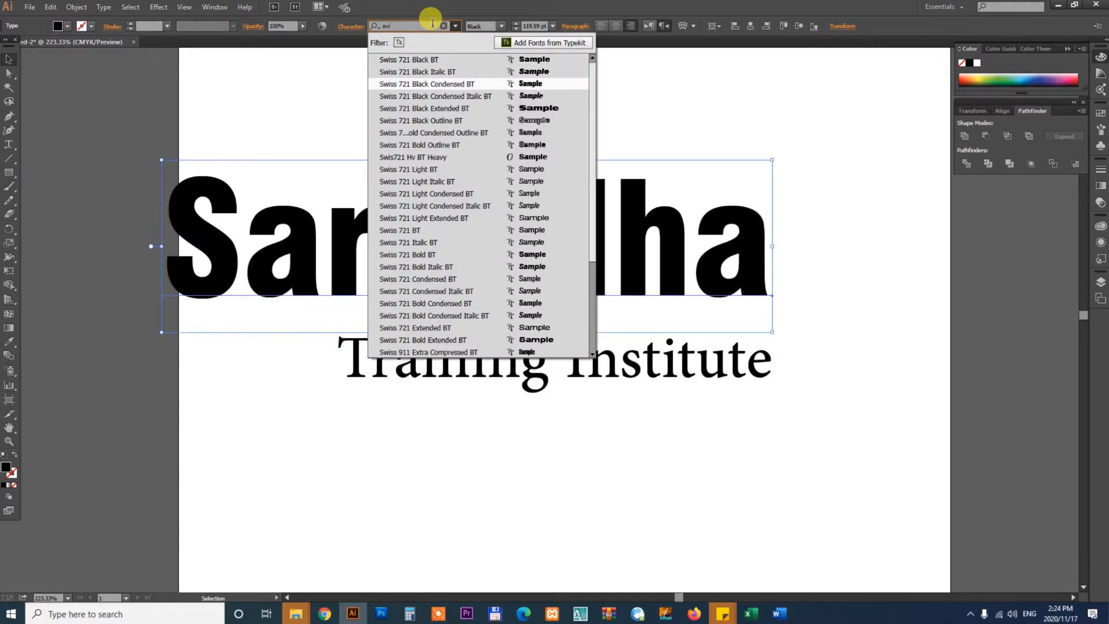
pyautogui.press('Return')
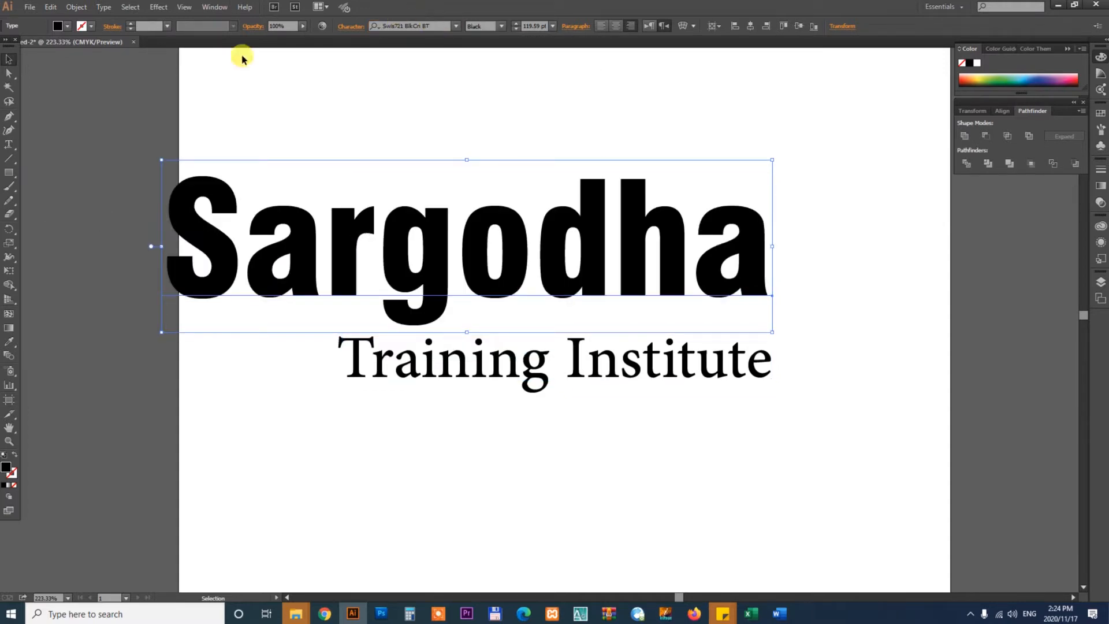
# Apply All Caps to the "Sargodha" text.
pyautogui.click(353, 29)
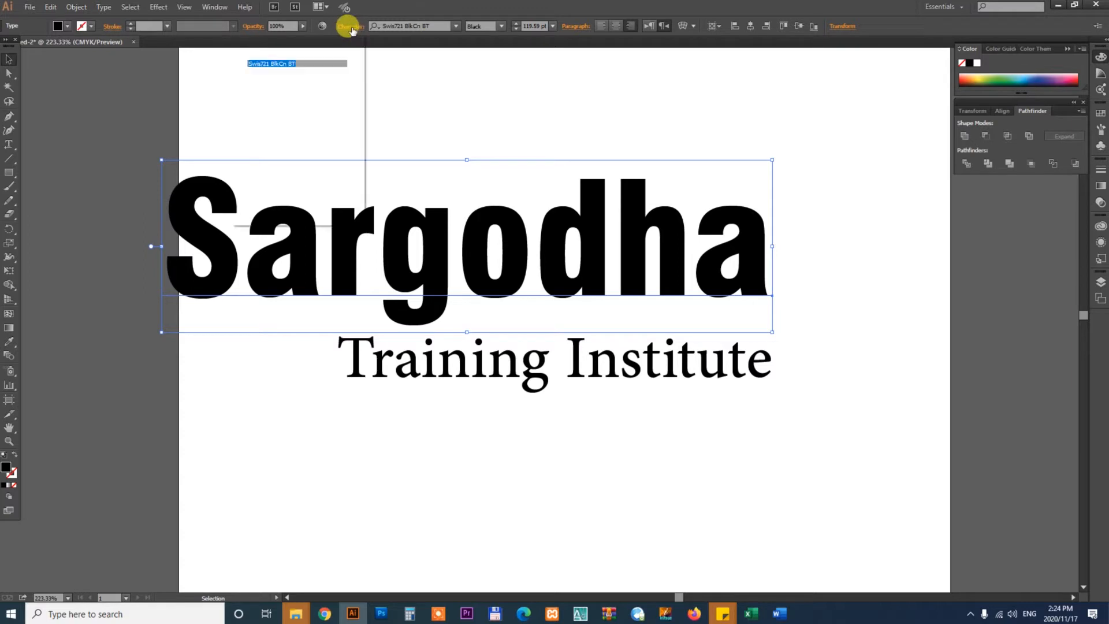
pyautogui.click(240, 165)
pyautogui.click(527, 178)
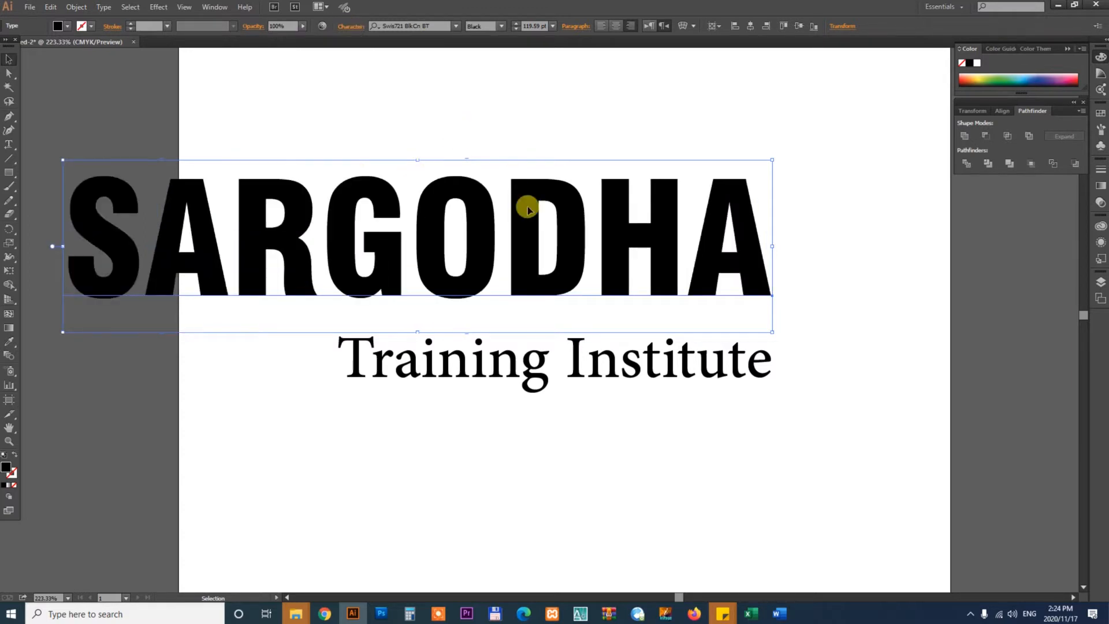
# Scale "SARGODHA" to about 74.3 pt to match the width of "Training Institute" and place a duplicate of it above.
pyautogui.moveTo(560, 287); pyautogui.dragTo(835, 318)
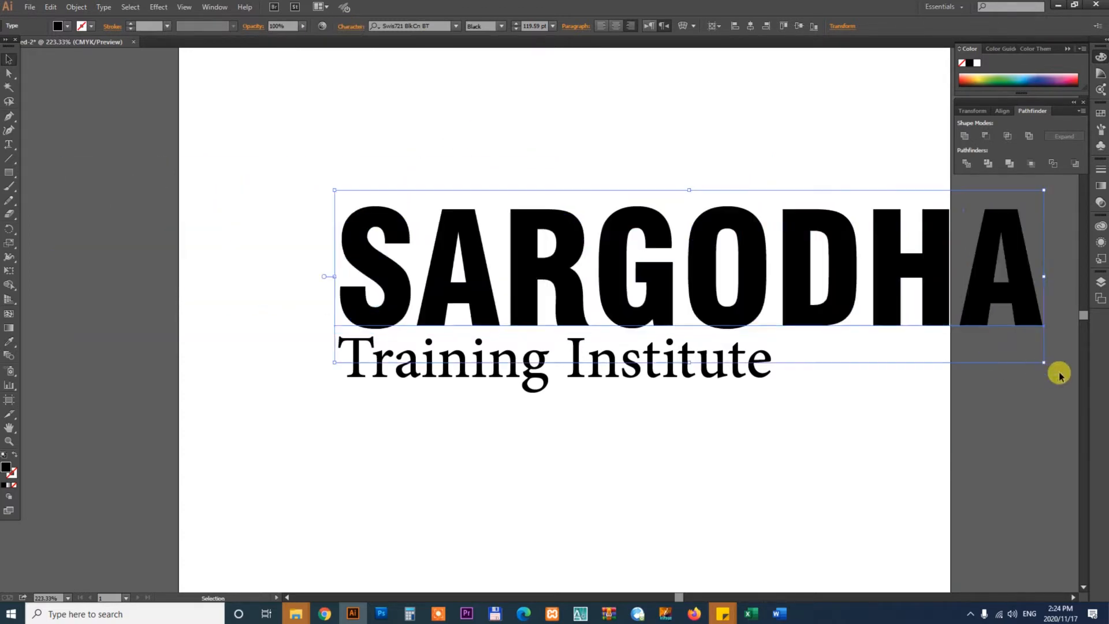
pyautogui.moveTo(1040, 359); pyautogui.dragTo(766, 306)
pyautogui.moveTo(748, 255); pyautogui.dragTo(776, 347)
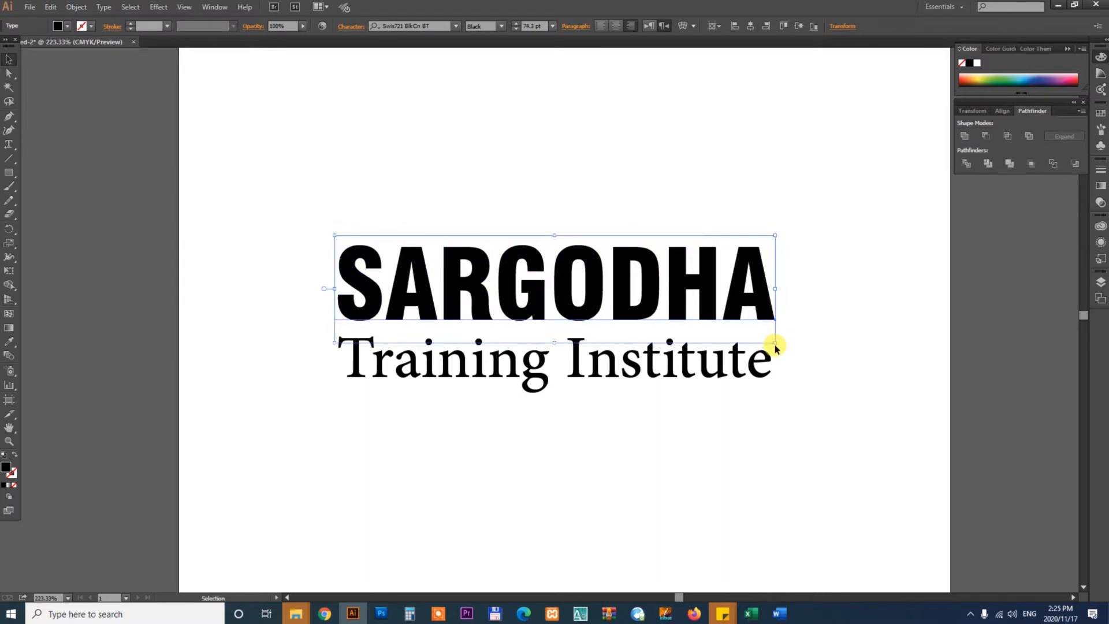
pyautogui.moveTo(810, 233); pyautogui.dragTo(862, 336)
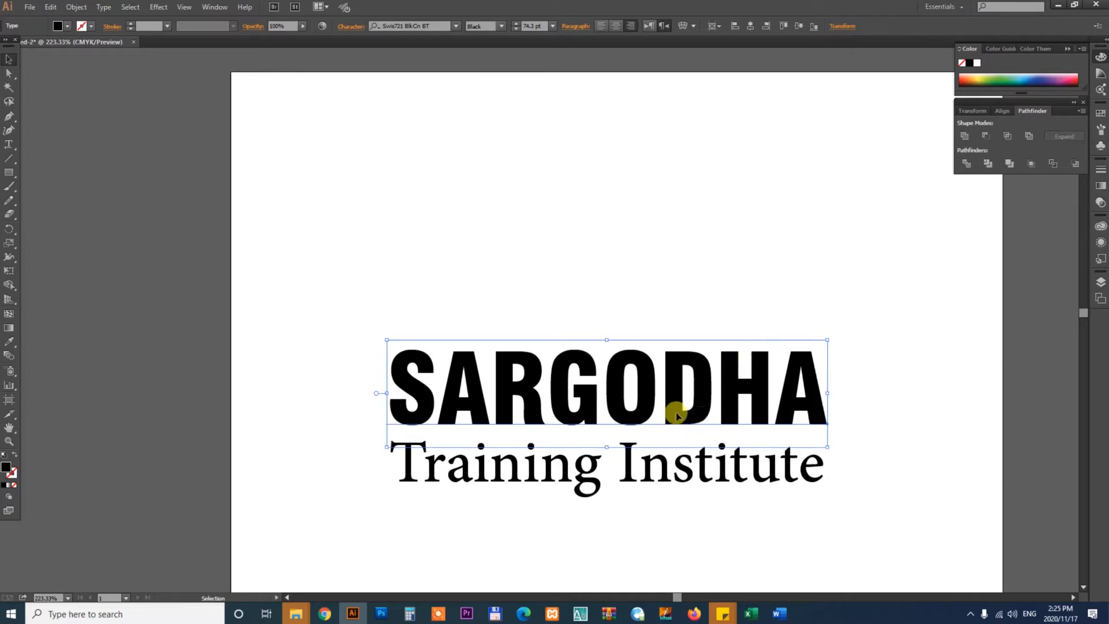
pyautogui.moveTo(701, 409); pyautogui.dragTo(722, 219)
# Give the upper "SARGODHA" copy a 3 pt green stroke.
pyautogui.press('z')
pyautogui.moveTo(415, 201); pyautogui.dragTo(647, 289)
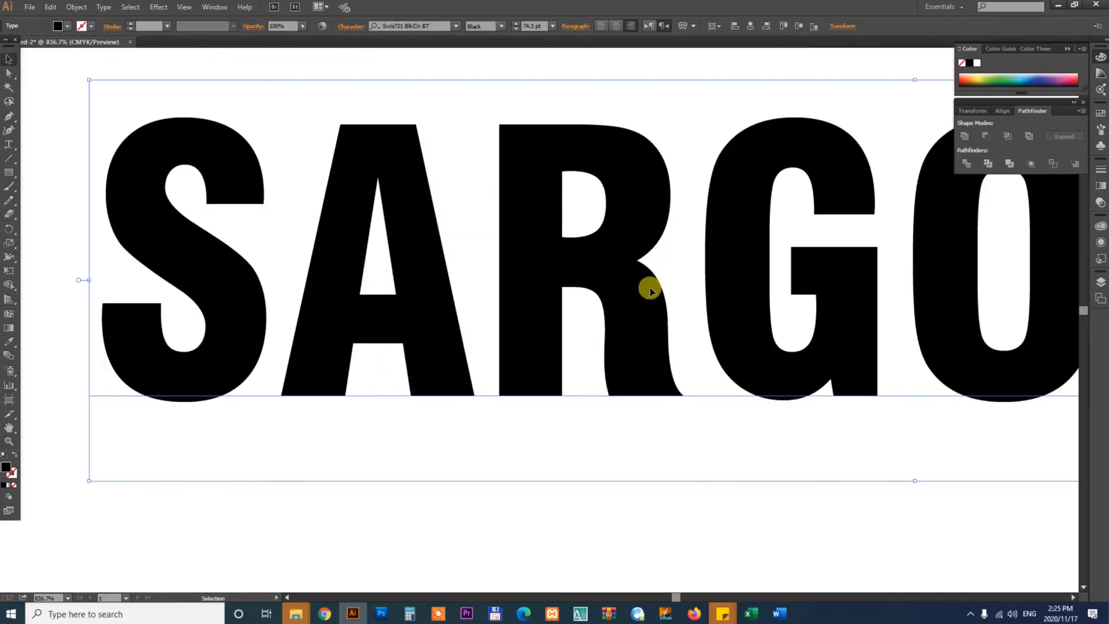
pyautogui.press('v')
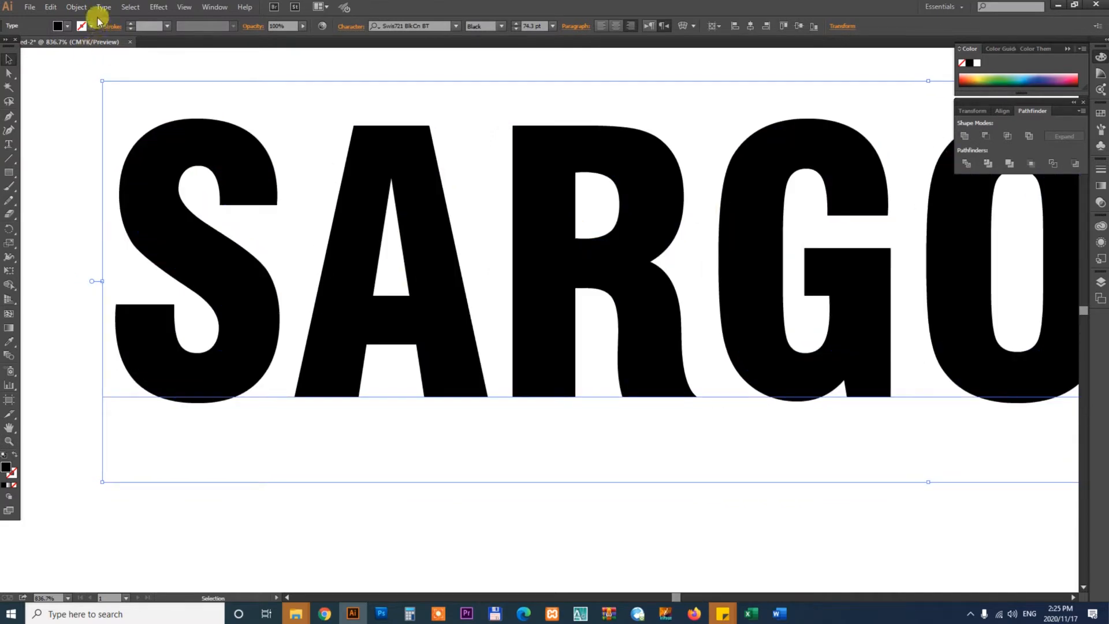
pyautogui.click(131, 26)
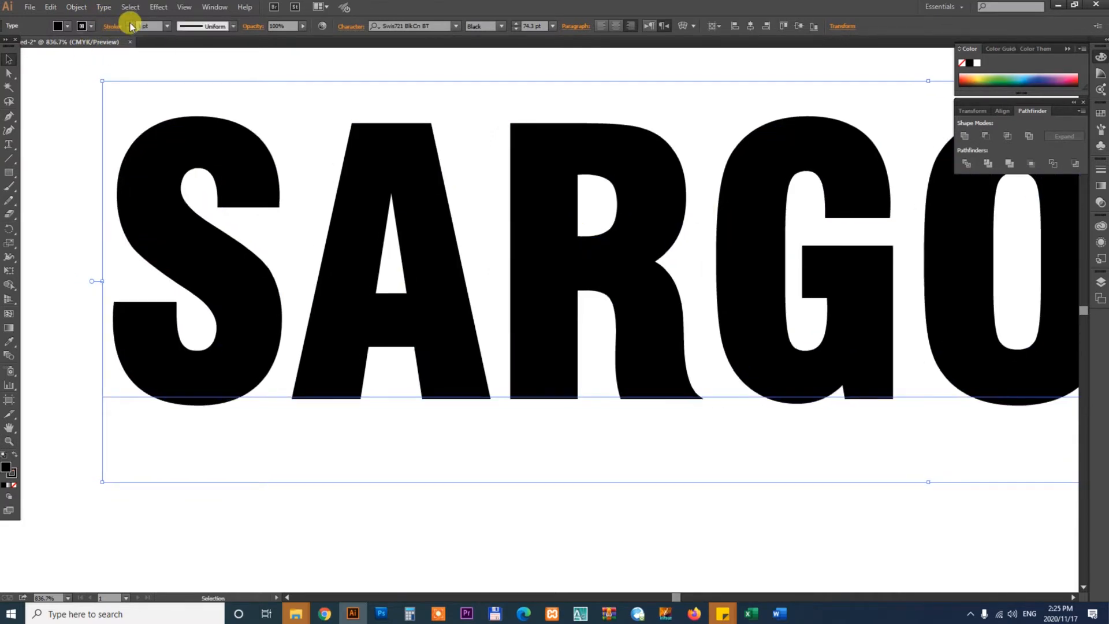
pyautogui.click(130, 24)
pyautogui.click(130, 23)
pyautogui.click(91, 26)
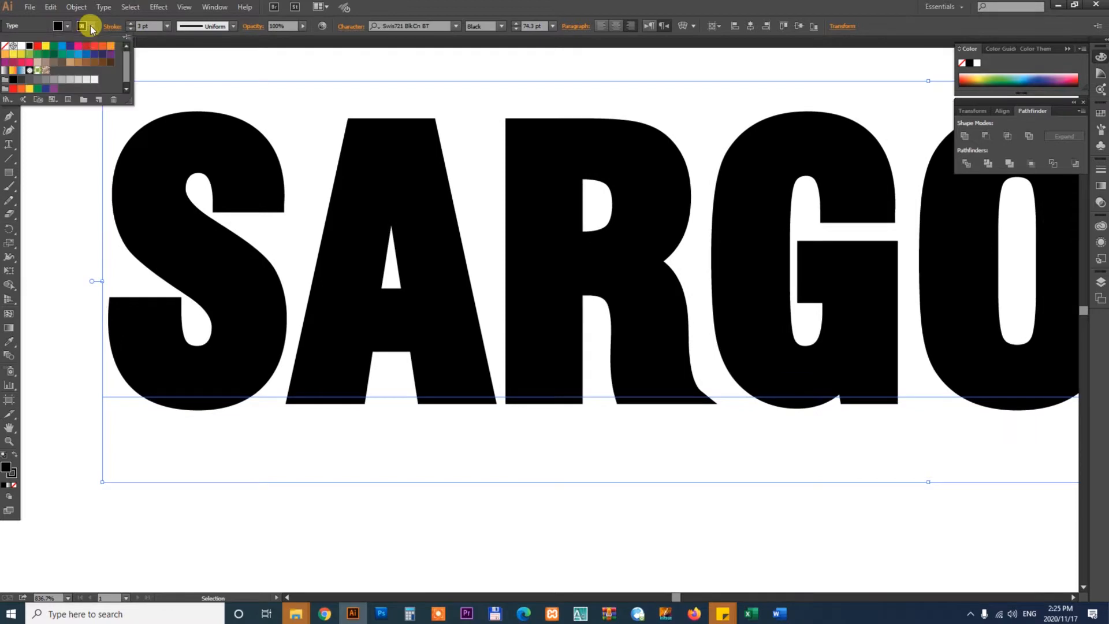
pyautogui.click(40, 46)
pyautogui.click(62, 160)
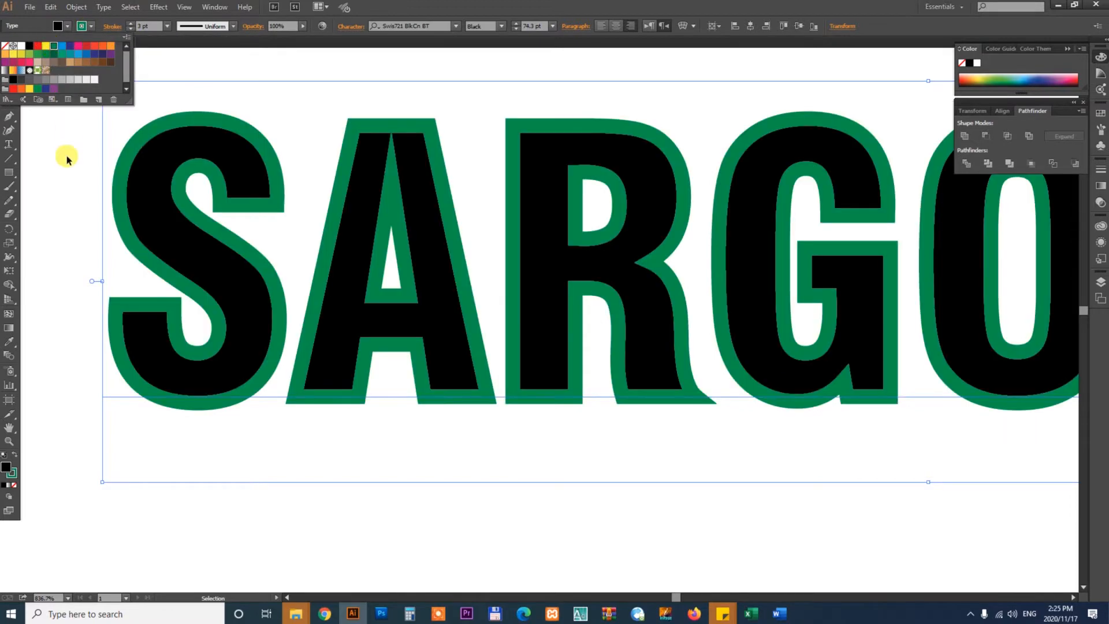
pyautogui.click(62, 160)
pyautogui.moveTo(421, 230); pyautogui.dragTo(439, 211)
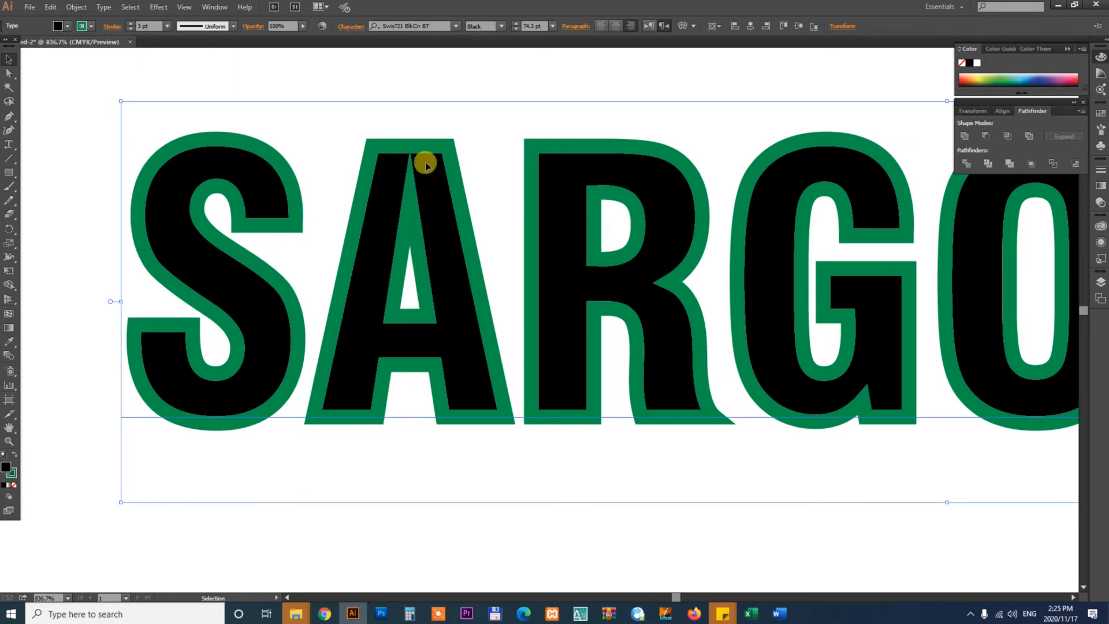
# Remove the stroke from the upper "SARGODHA" copy and reapply it in green at 4 pt.
pyautogui.click(91, 26)
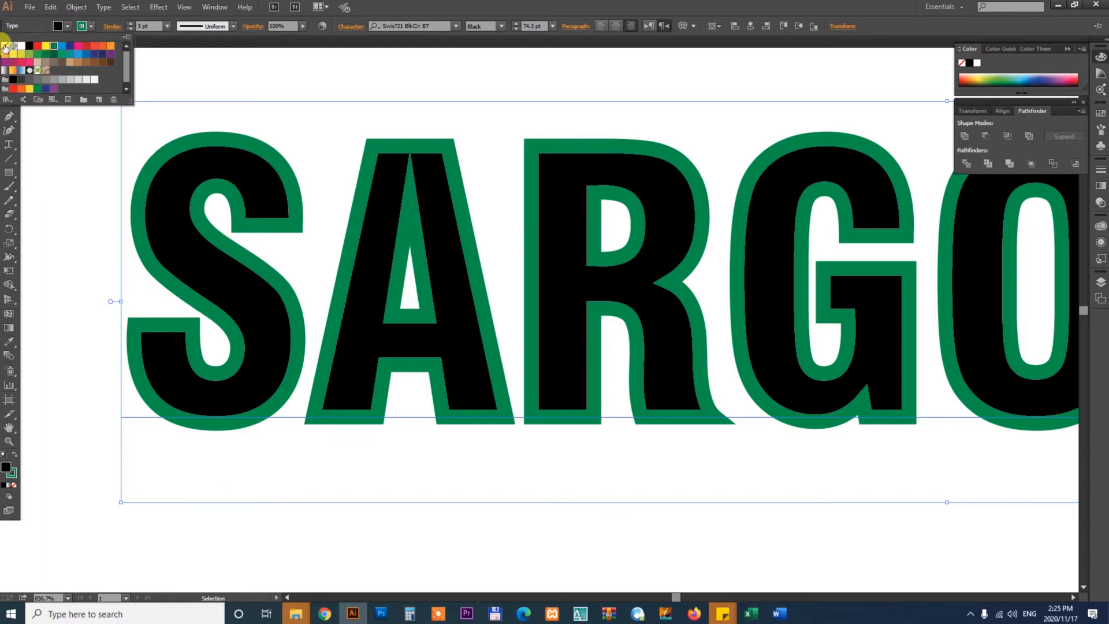
pyautogui.click(6, 46)
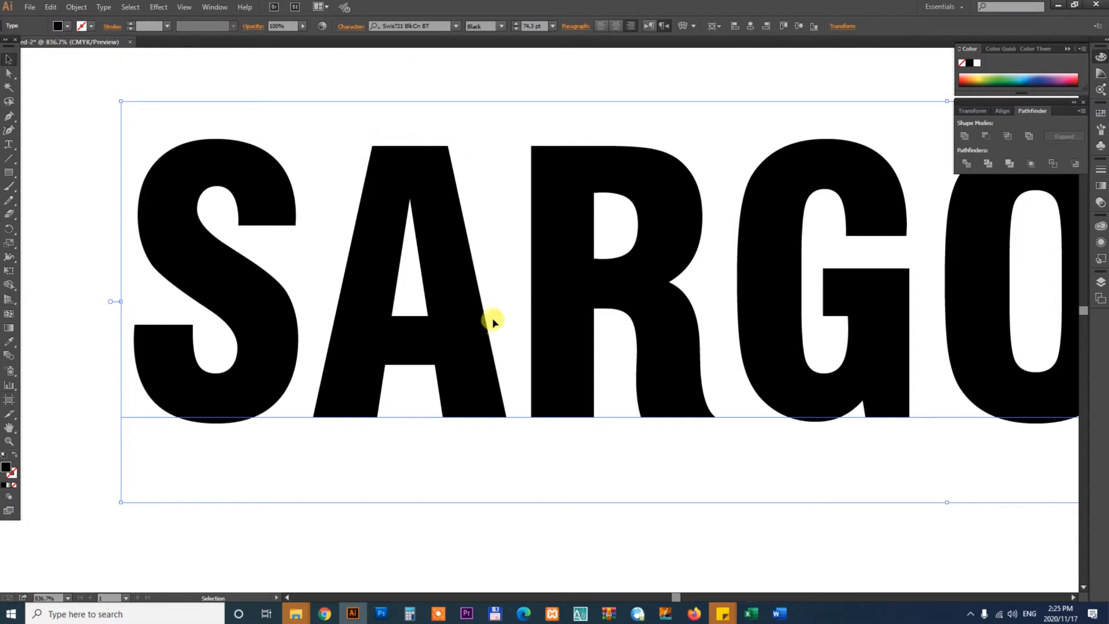
pyautogui.click(131, 24)
pyautogui.click(130, 24)
pyautogui.click(131, 24)
pyautogui.click(131, 25)
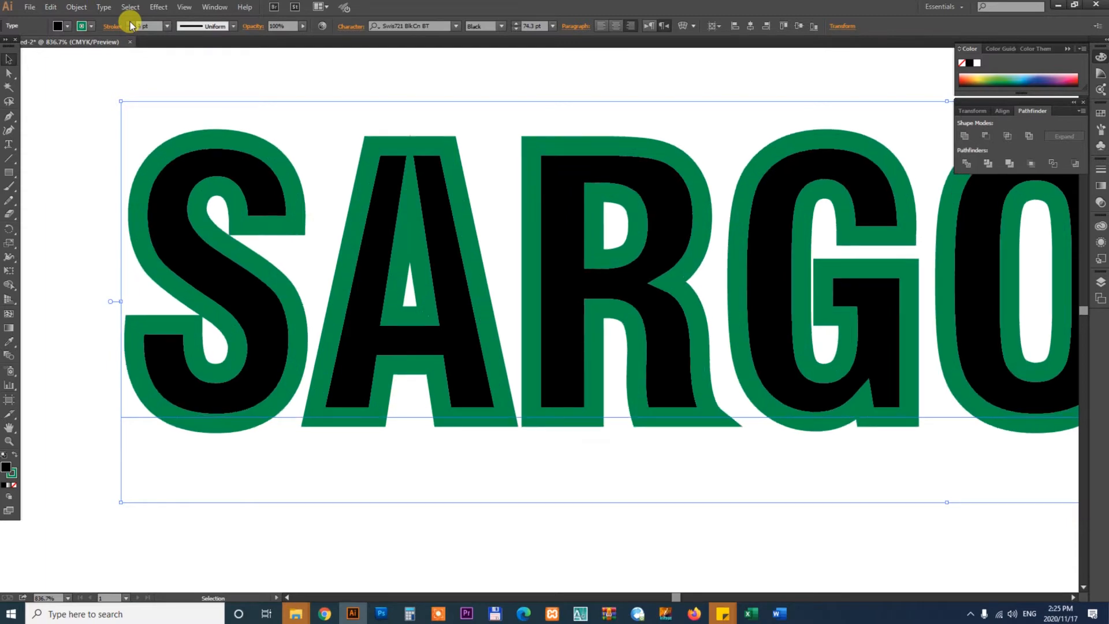
pyautogui.moveTo(439, 221); pyautogui.dragTo(456, 223)
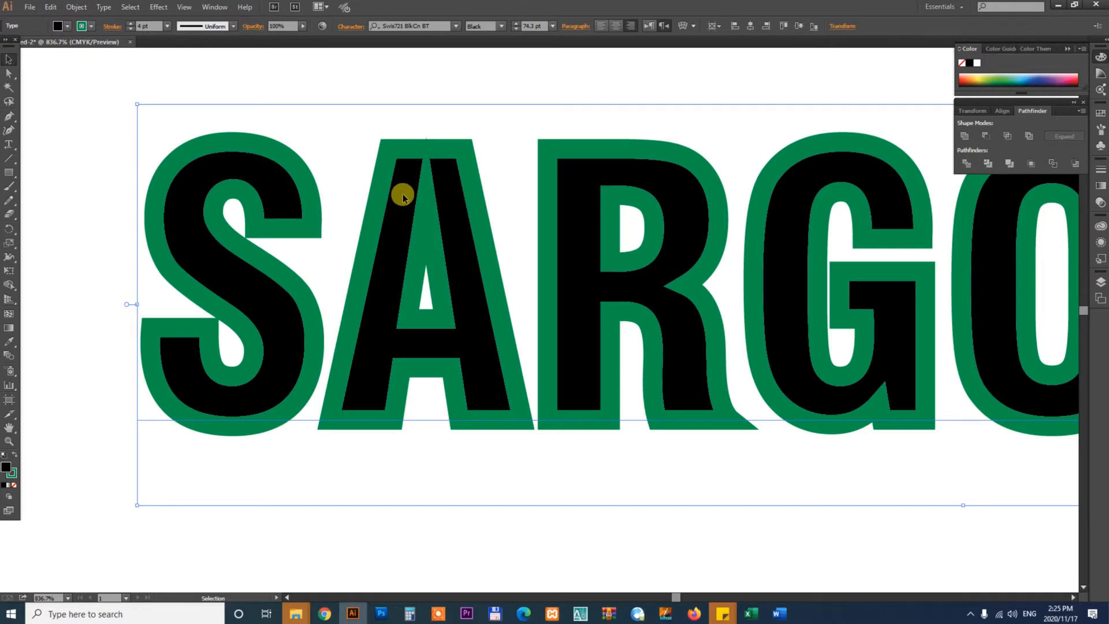
pyautogui.scroll(1, 401, 212)
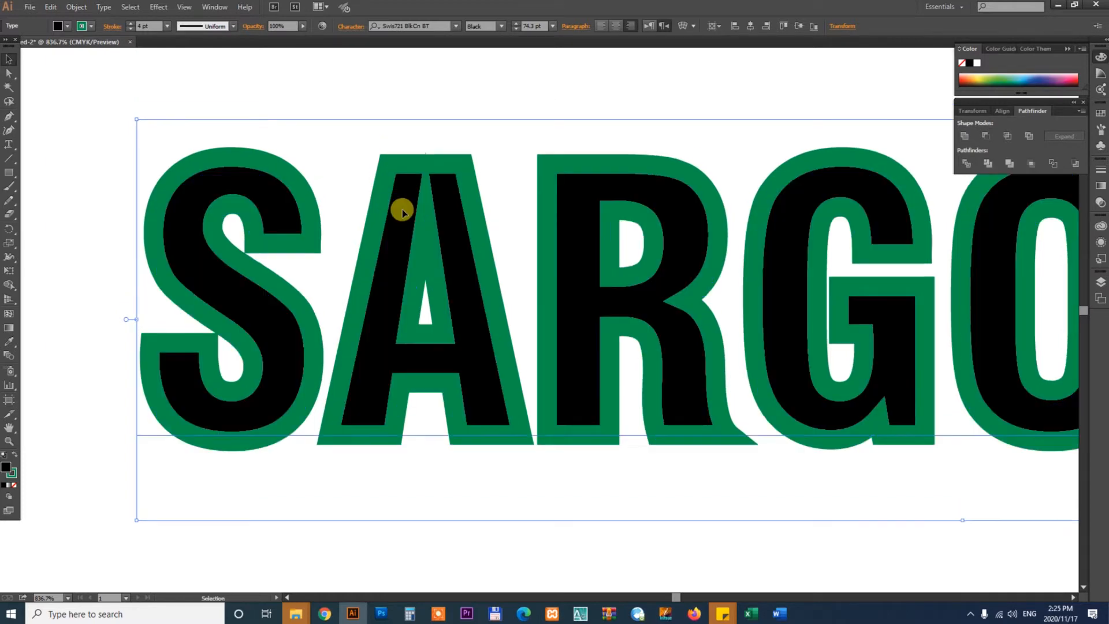
# Set the green stroke of "SARGODHA" to a round cap and a round join corner.
pyautogui.click(108, 28)
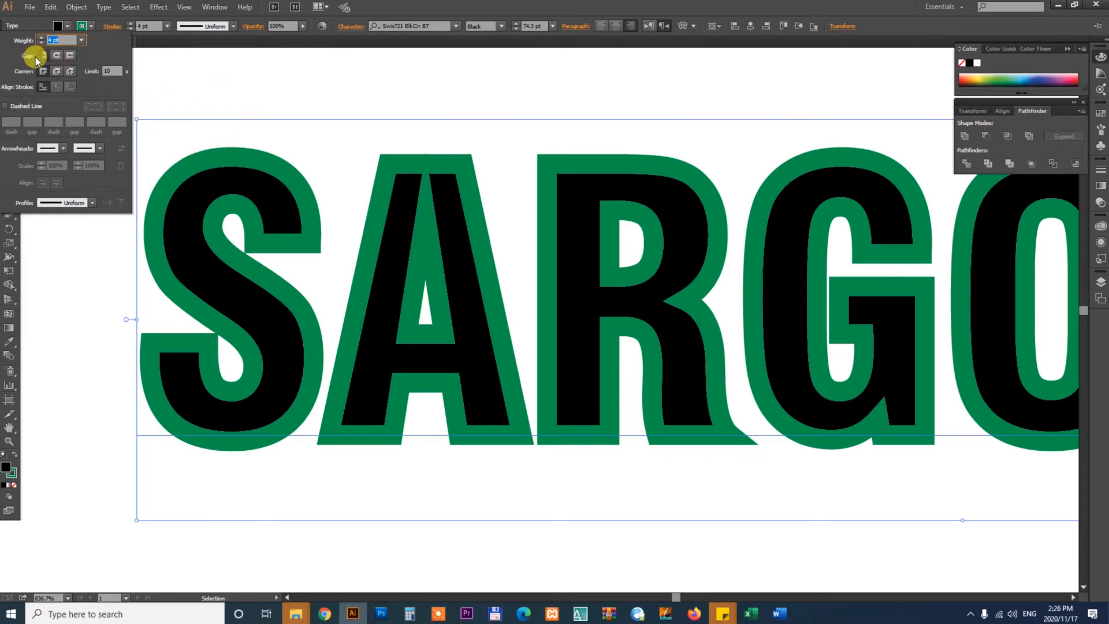
pyautogui.click(59, 58)
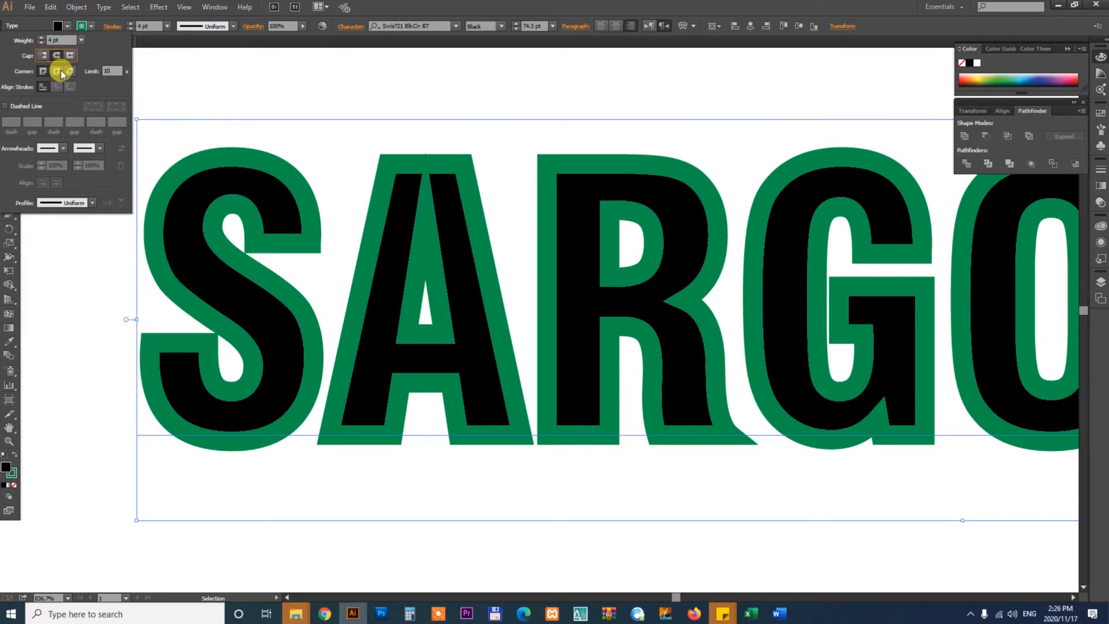
pyautogui.click(57, 71)
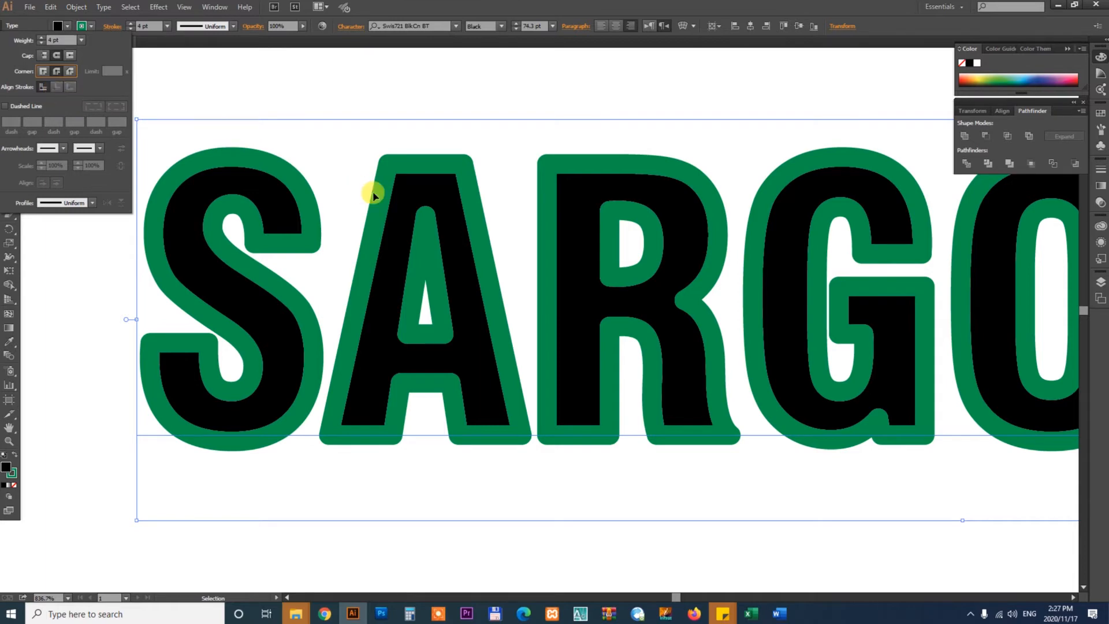
pyautogui.click(409, 191)
pyautogui.moveTo(410, 198); pyautogui.dragTo(414, 208)
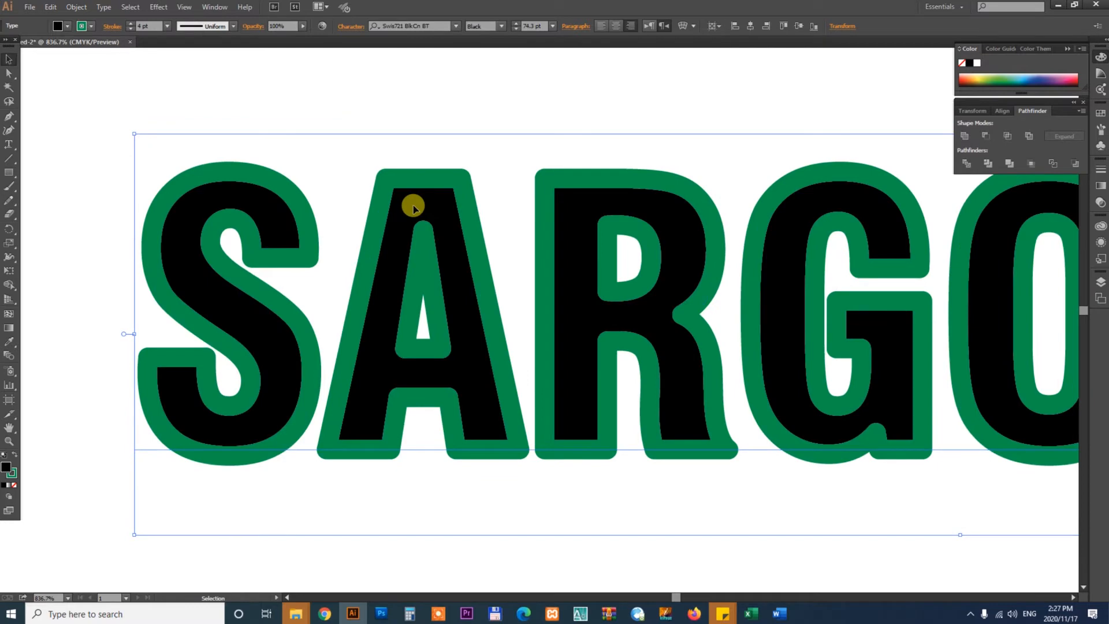
# Replace the letter O in the upper "SARGODHA" with 1 and change it back to O.
pyautogui.hotkey('ctrl', '-')
pyautogui.press('a')
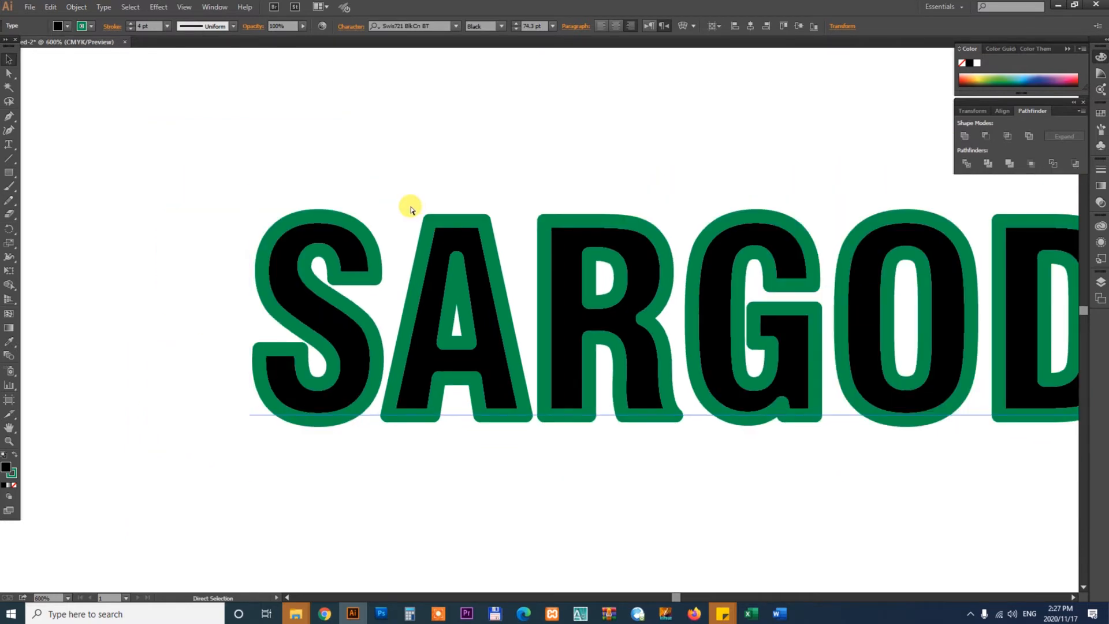
pyautogui.hotkey('ctrl', '-')
pyautogui.hotkey('ctrl', '-')
pyautogui.moveTo(664, 292); pyautogui.dragTo(612, 315)
pyautogui.moveTo(662, 352); pyautogui.dragTo(641, 362)
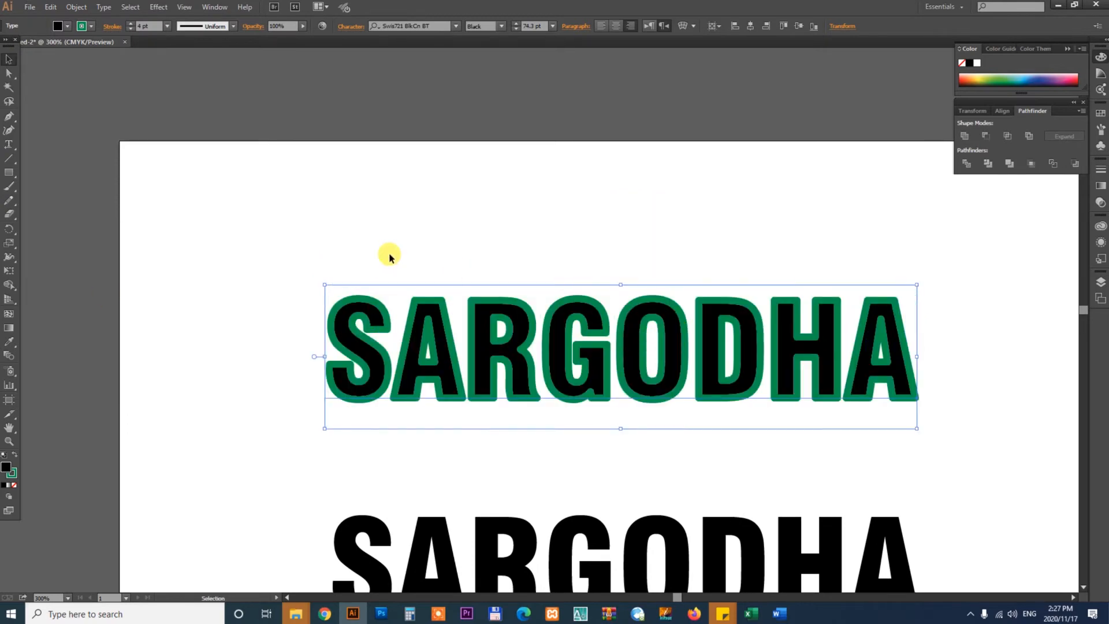
pyautogui.click(9, 145)
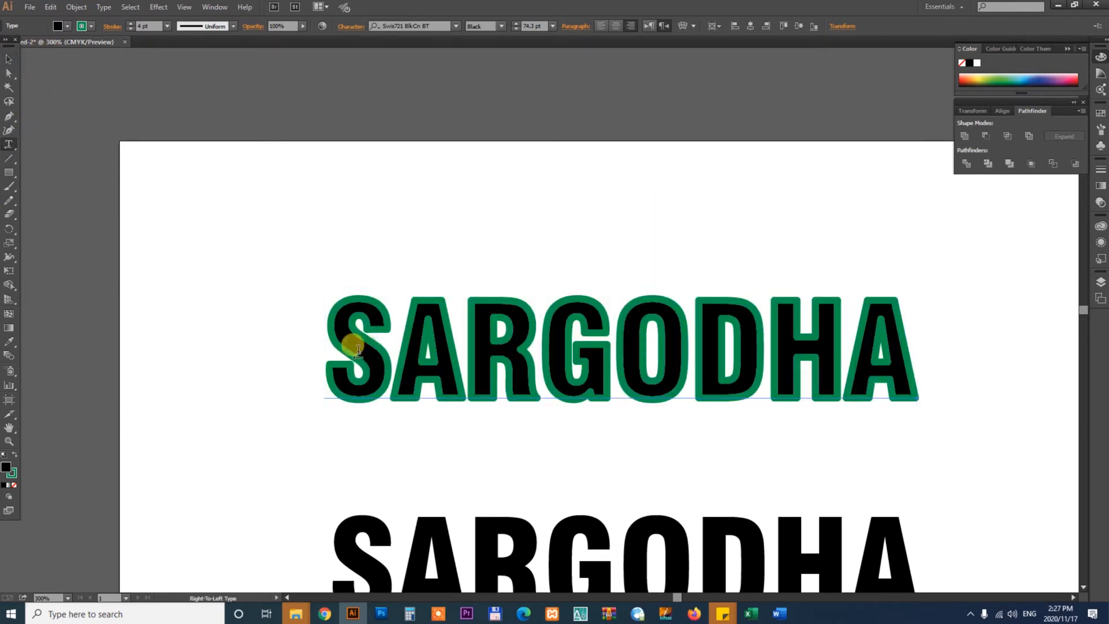
pyautogui.moveTo(333, 347); pyautogui.dragTo(769, 350)
pyautogui.click(651, 344)
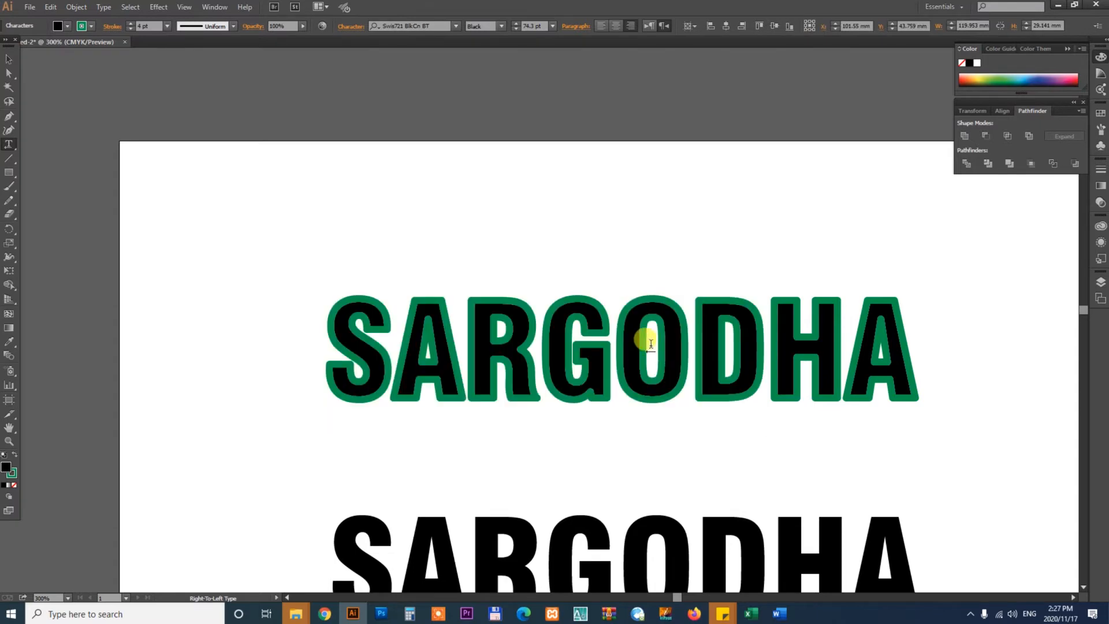
pyautogui.moveTo(645, 332); pyautogui.dragTo(662, 338)
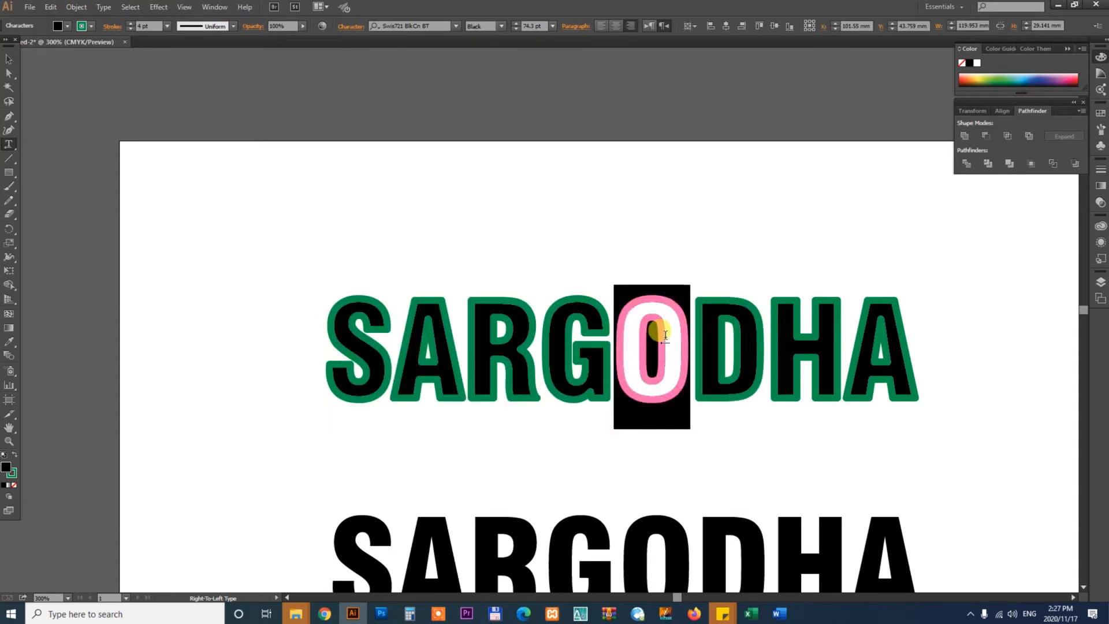
pyautogui.write('1')
pyautogui.hotkey('shift', 'Left')
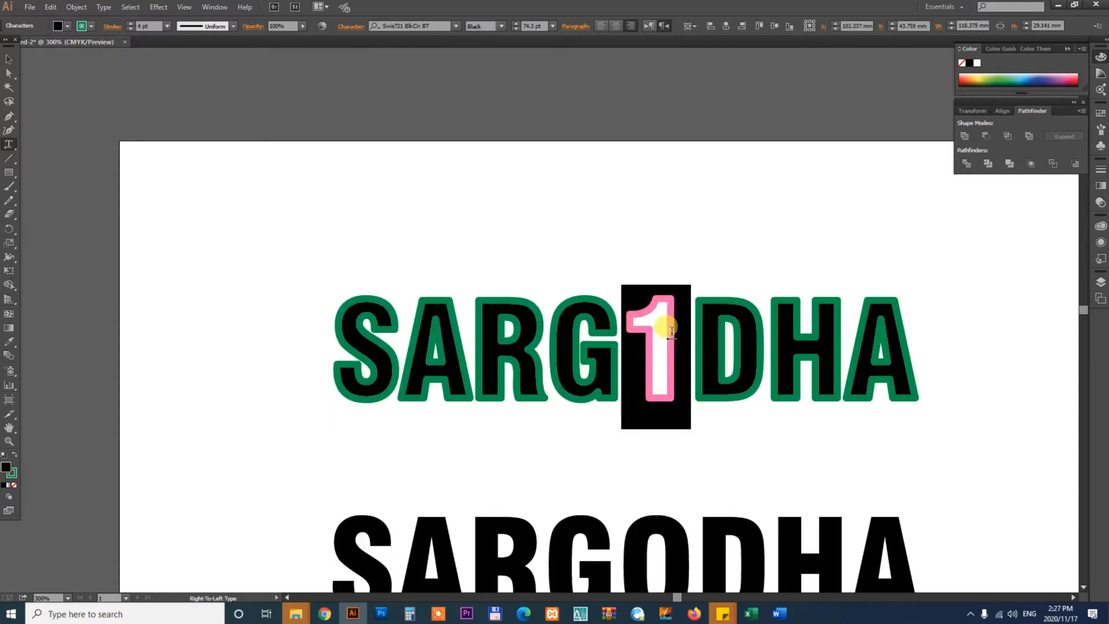
pyautogui.write('O')
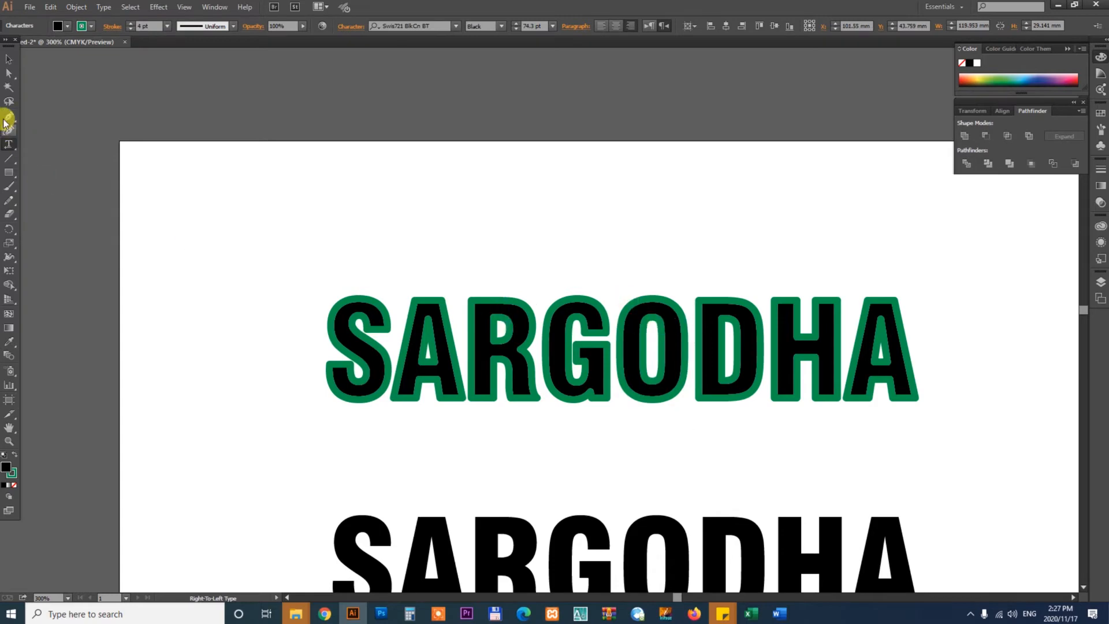
# Remove the green stroke from the upper "SARGODHA" text.
pyautogui.click(10, 62)
pyautogui.click(456, 329)
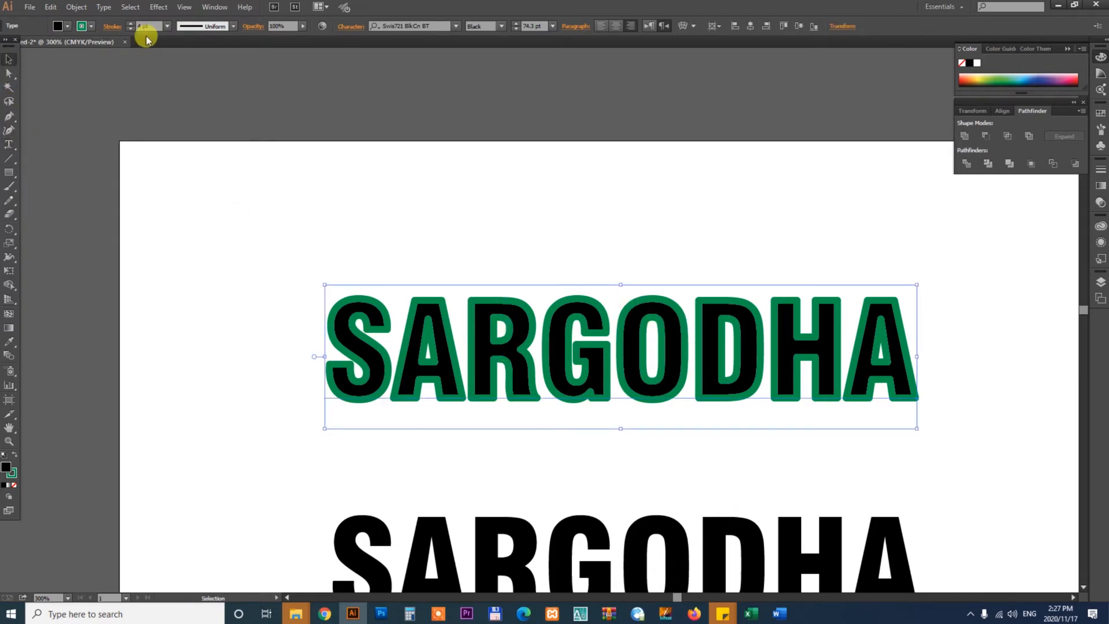
pyautogui.click(91, 26)
pyautogui.click(3, 47)
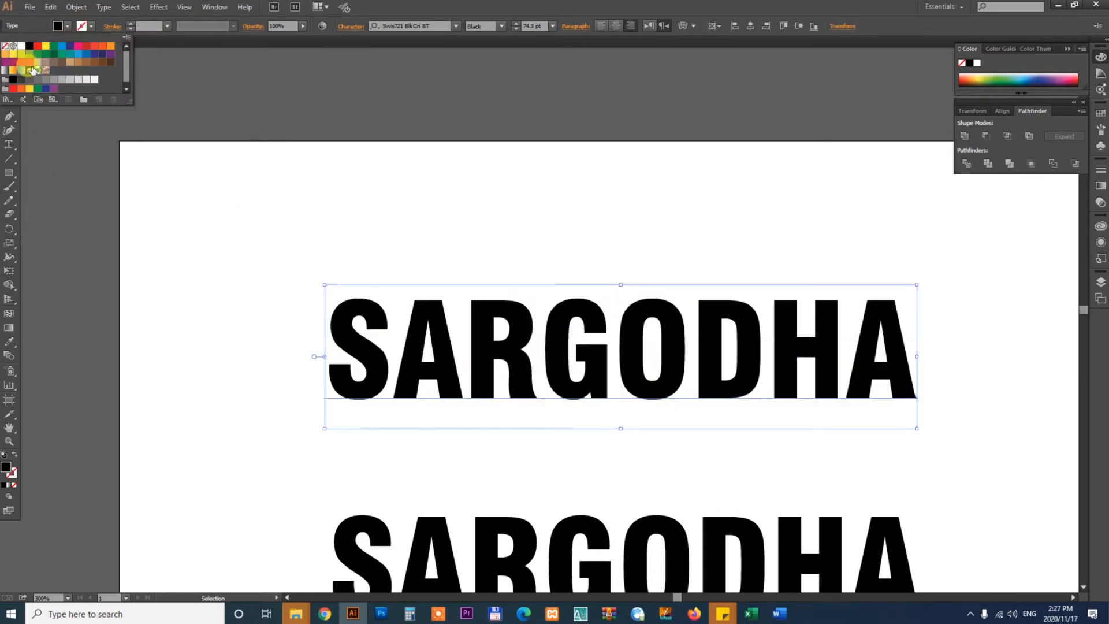
# Expand the upper "SARGODHA" text into outlines with Object and Fill included.
pyautogui.click(81, 8)
pyautogui.click(95, 131)
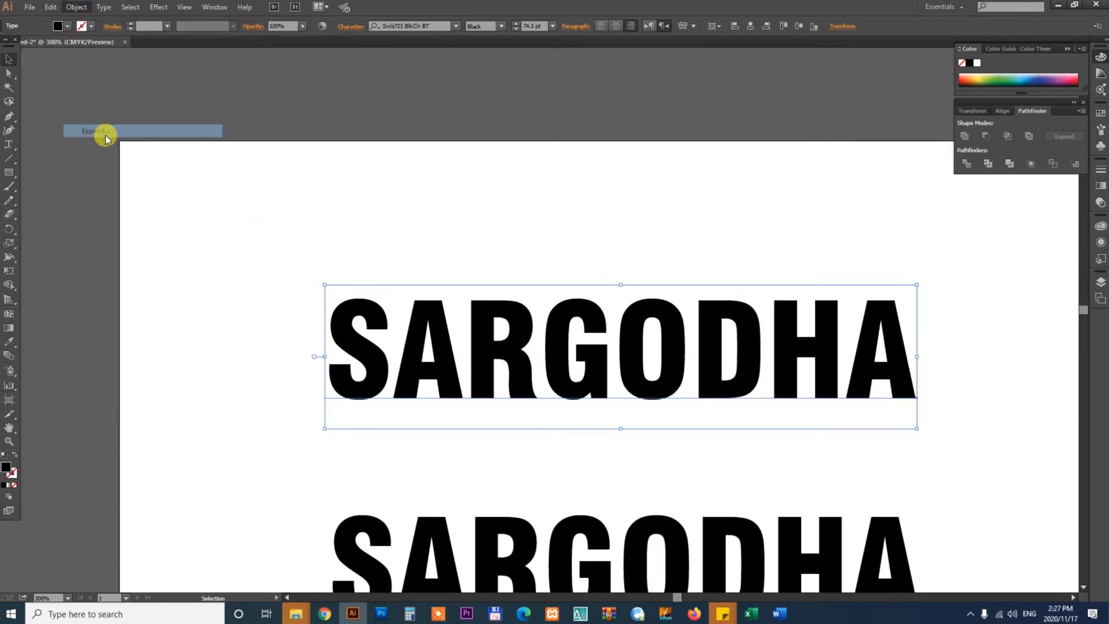
pyautogui.moveTo(554, 221); pyautogui.dragTo(596, 113)
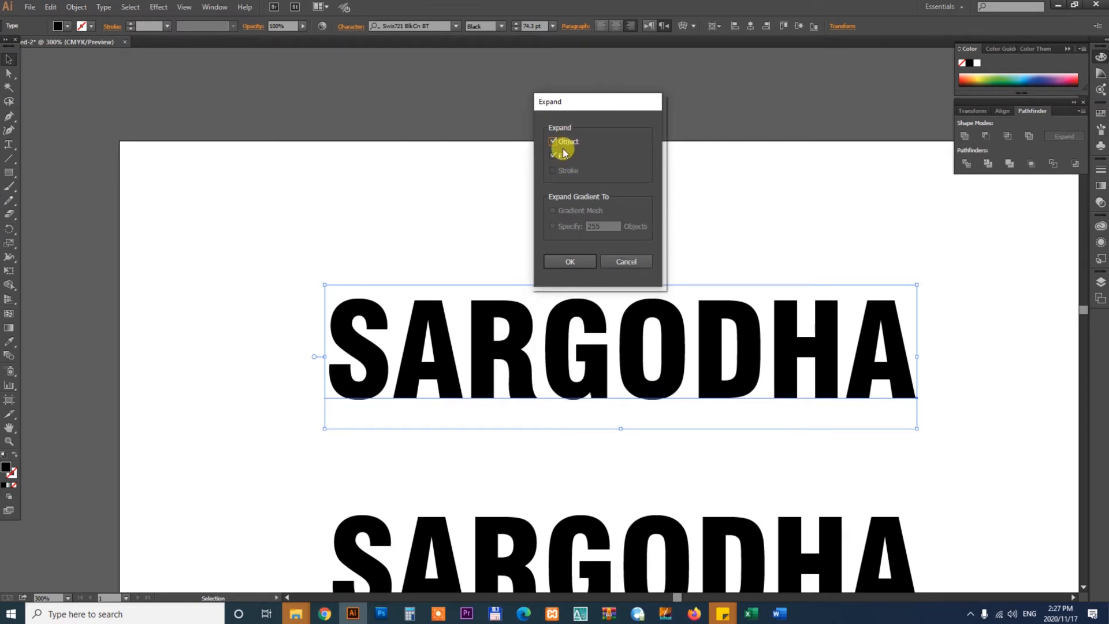
pyautogui.click(569, 261)
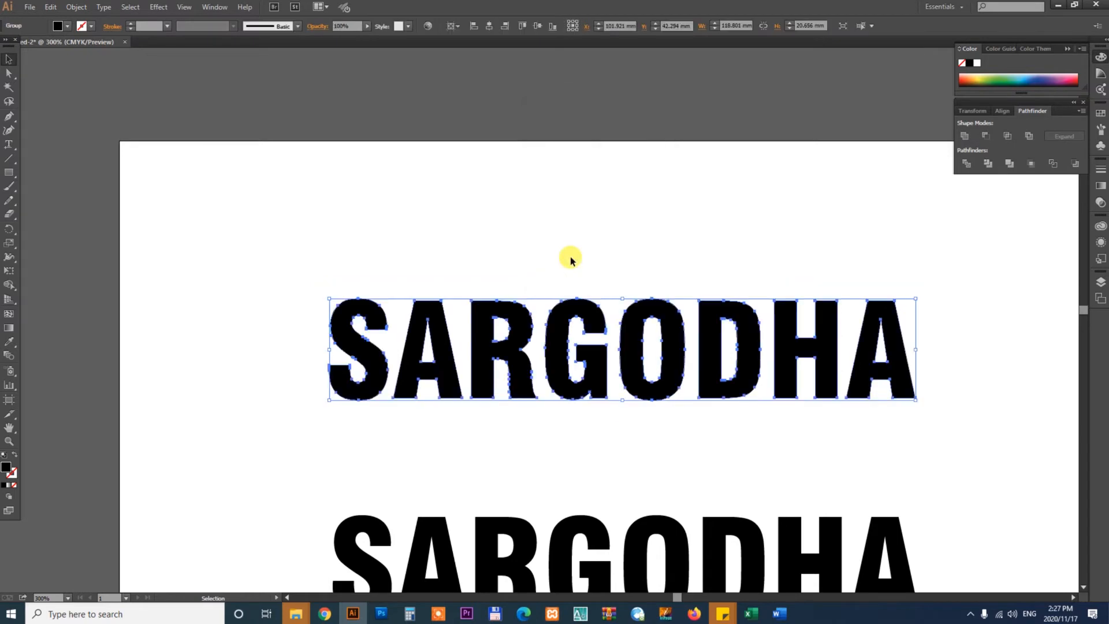
# Nudge the expanded "SARGODHA" outlines slightly to the right and upward.
pyautogui.press('z')
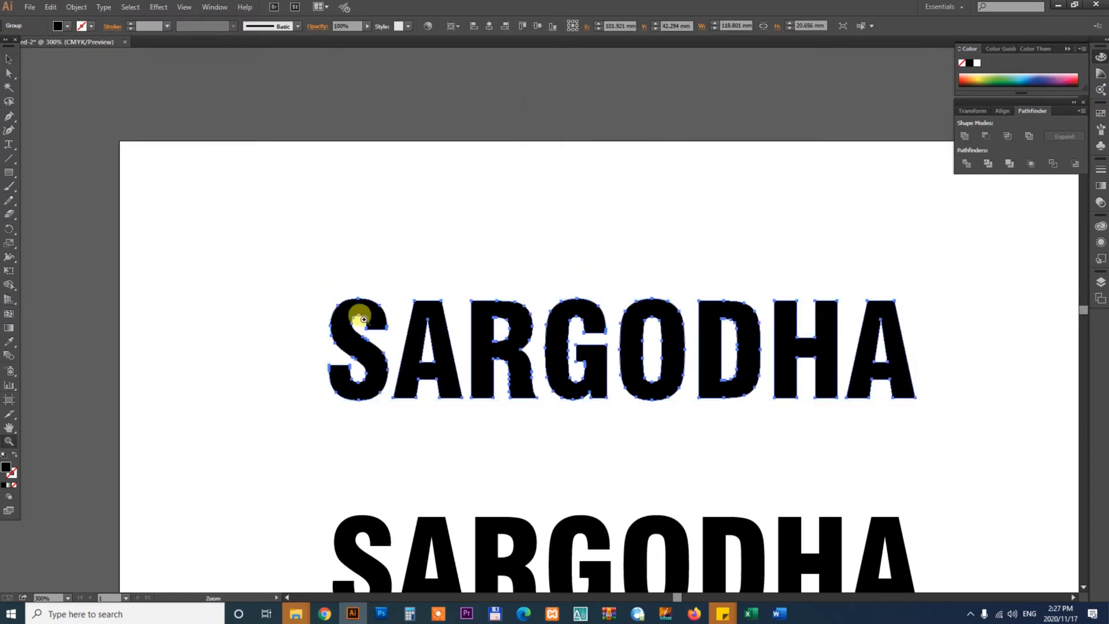
pyautogui.moveTo(315, 267); pyautogui.dragTo(785, 458)
pyautogui.press('v')
pyautogui.moveTo(660, 317); pyautogui.dragTo(670, 317)
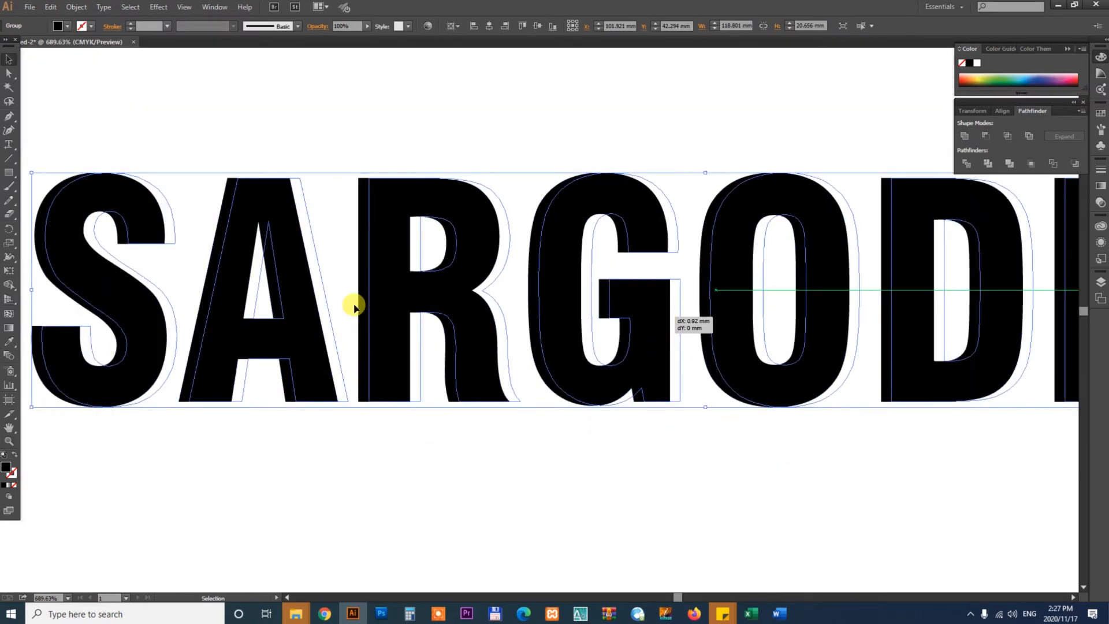
pyautogui.click(6, 145)
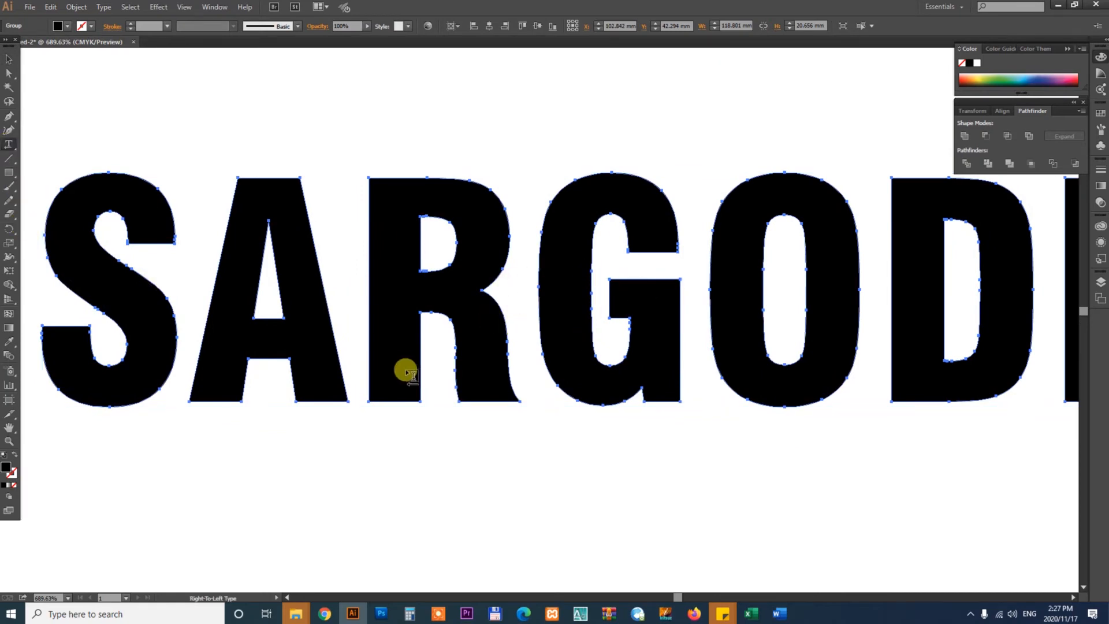
pyautogui.click(9, 58)
pyautogui.click(76, 7)
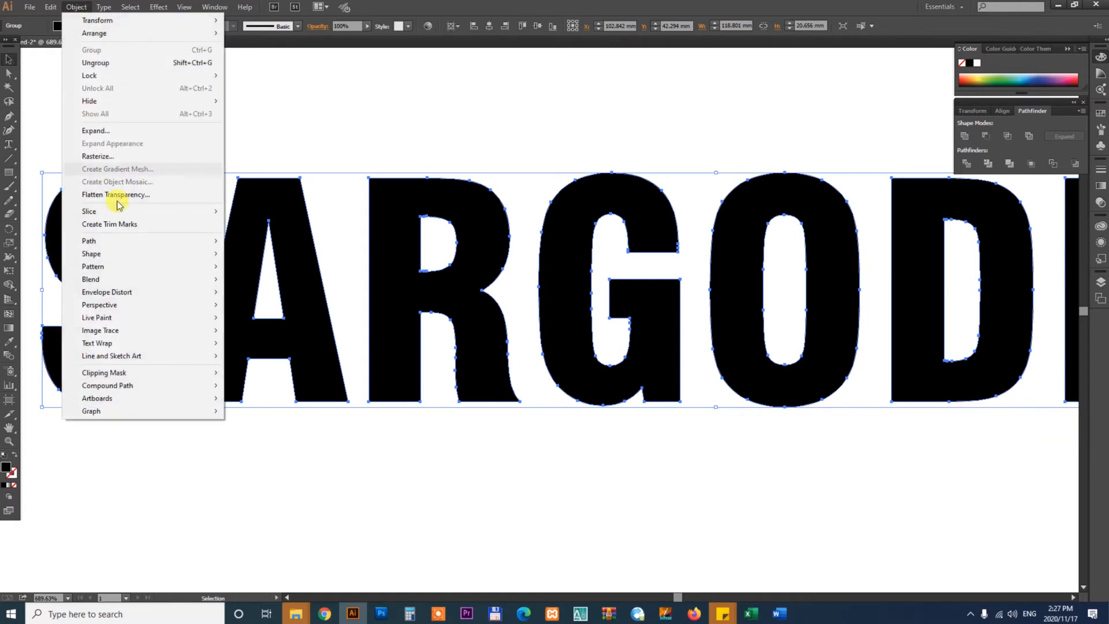
pyautogui.click(460, 218)
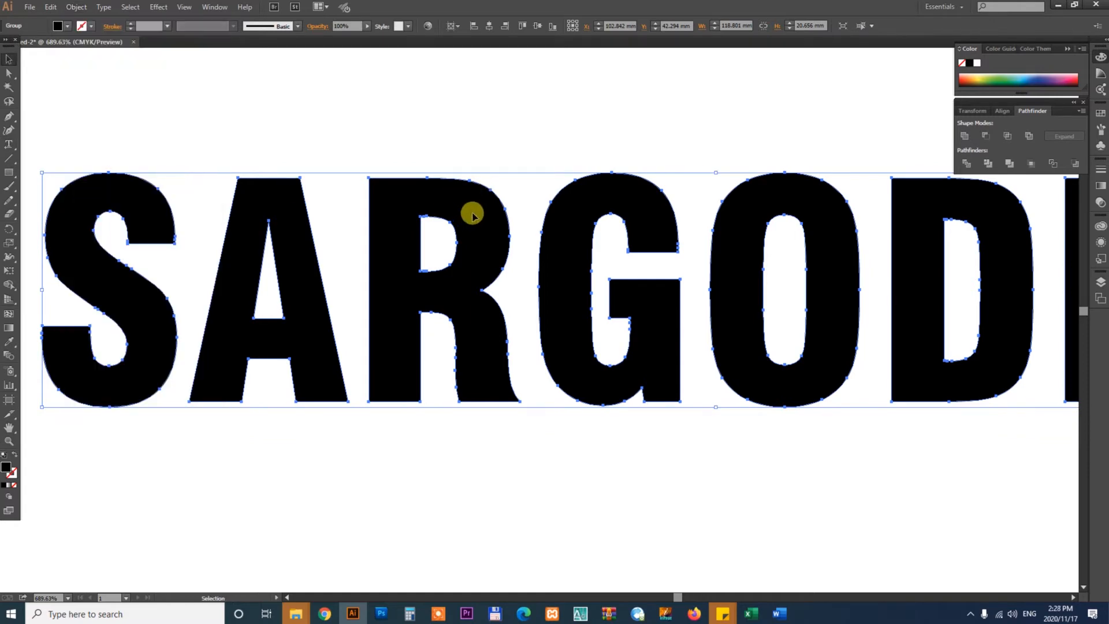
pyautogui.moveTo(473, 216); pyautogui.dragTo(491, 203)
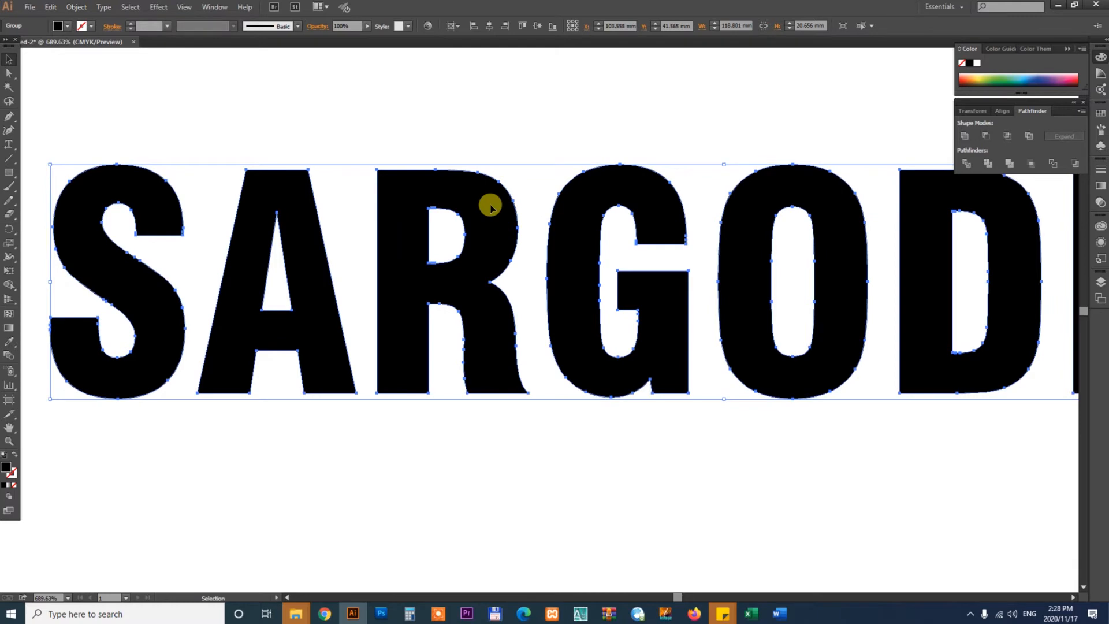
# Give the expanded "SARGODHA" outlines a 3 pt green stroke.
pyautogui.click(111, 27)
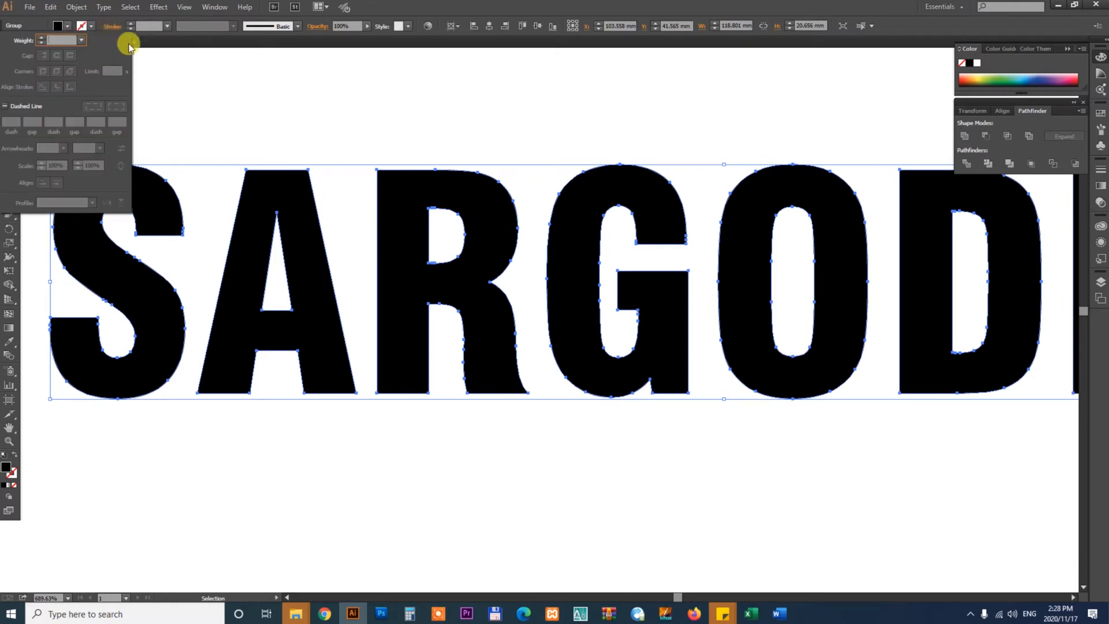
pyautogui.click(42, 38)
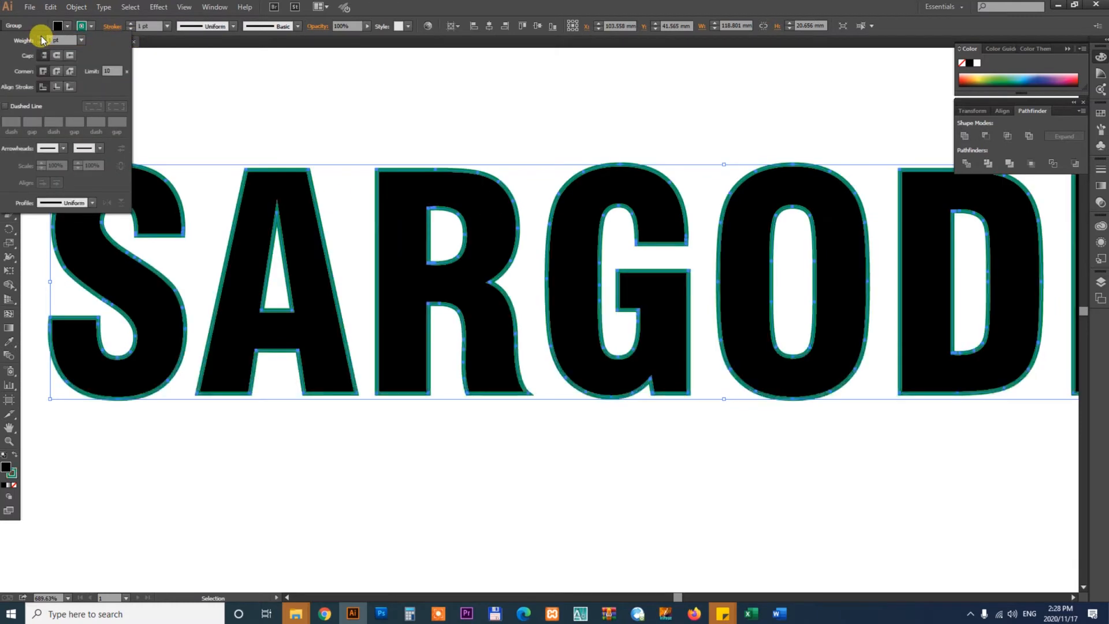
pyautogui.click(42, 39)
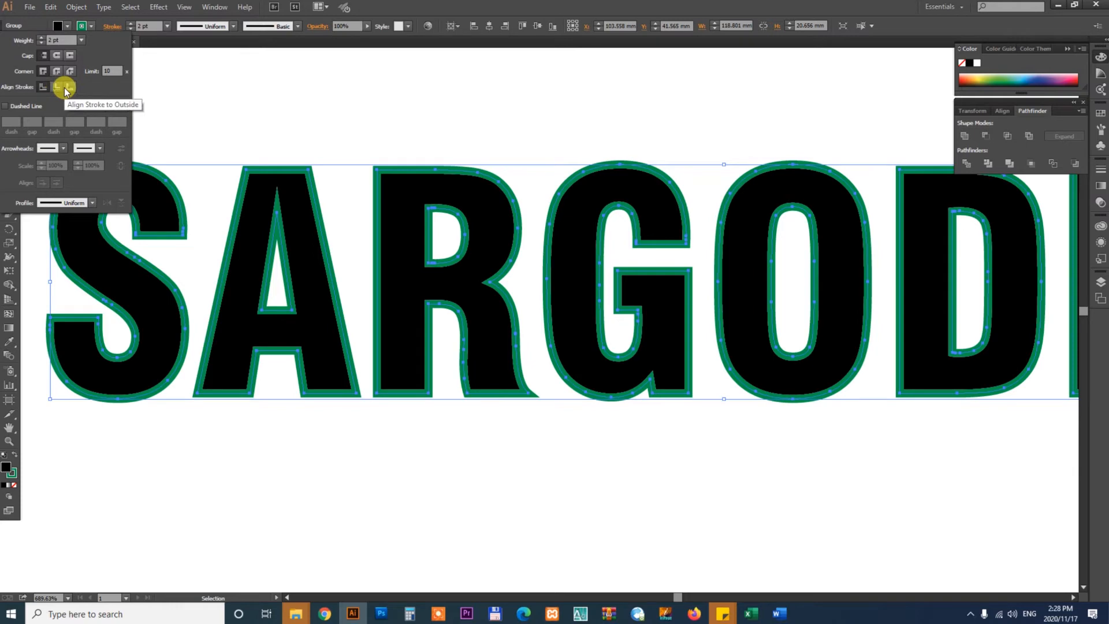
pyautogui.click(42, 38)
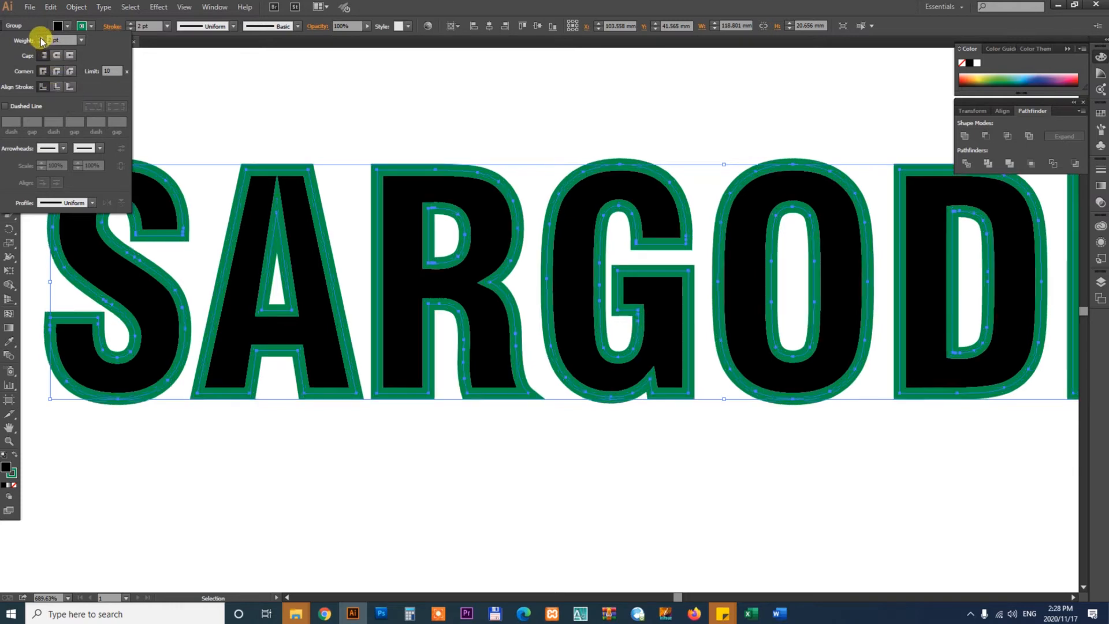
pyautogui.click(489, 127)
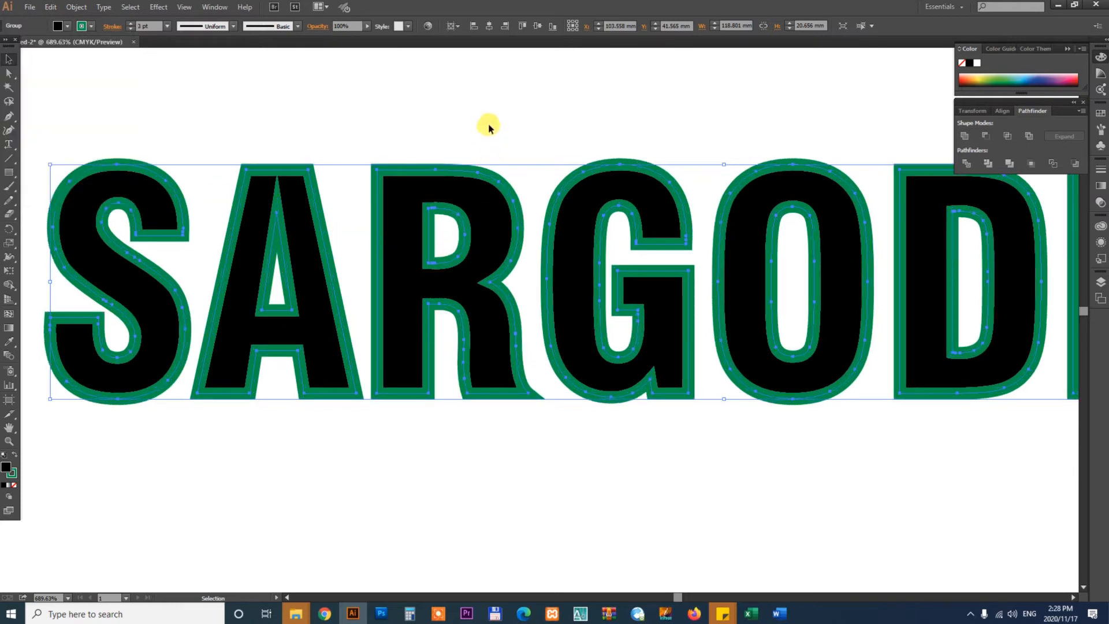
# Try inside alignment for the green stroke of the expanded "SARGODHA", and set it to align to the outside.
pyautogui.click(489, 223)
pyautogui.press('z')
pyautogui.moveTo(397, 183)
pyautogui.mouseDown()
pyautogui.moveTo(454, 235)
pyautogui.moveTo(623, 322)
pyautogui.mouseUp()
pyautogui.press('v')
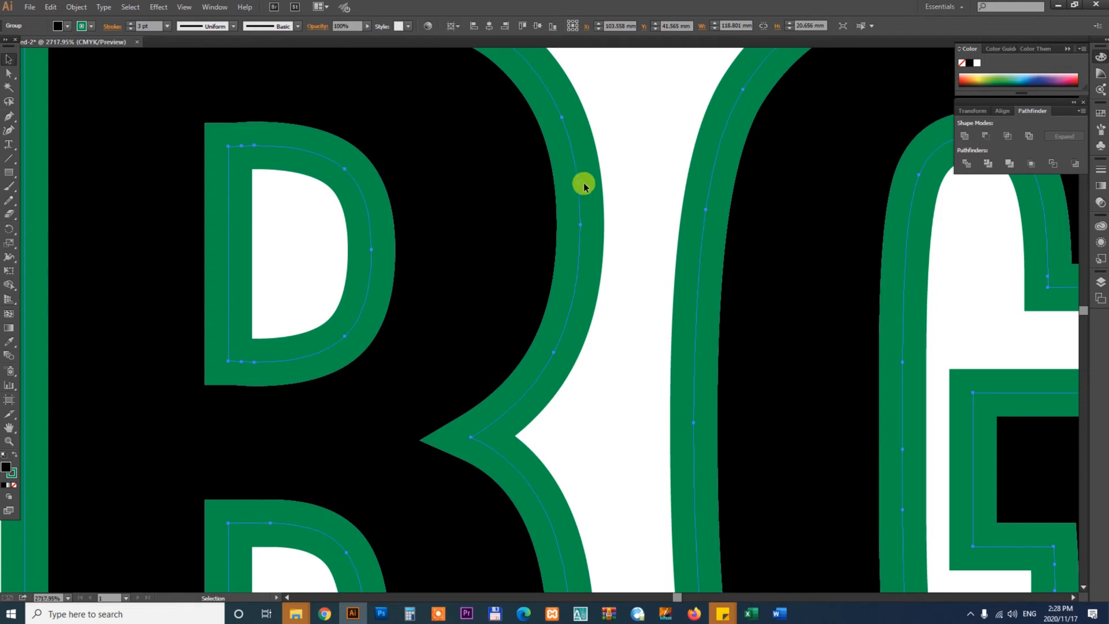
pyautogui.moveTo(503, 198); pyautogui.dragTo(509, 196)
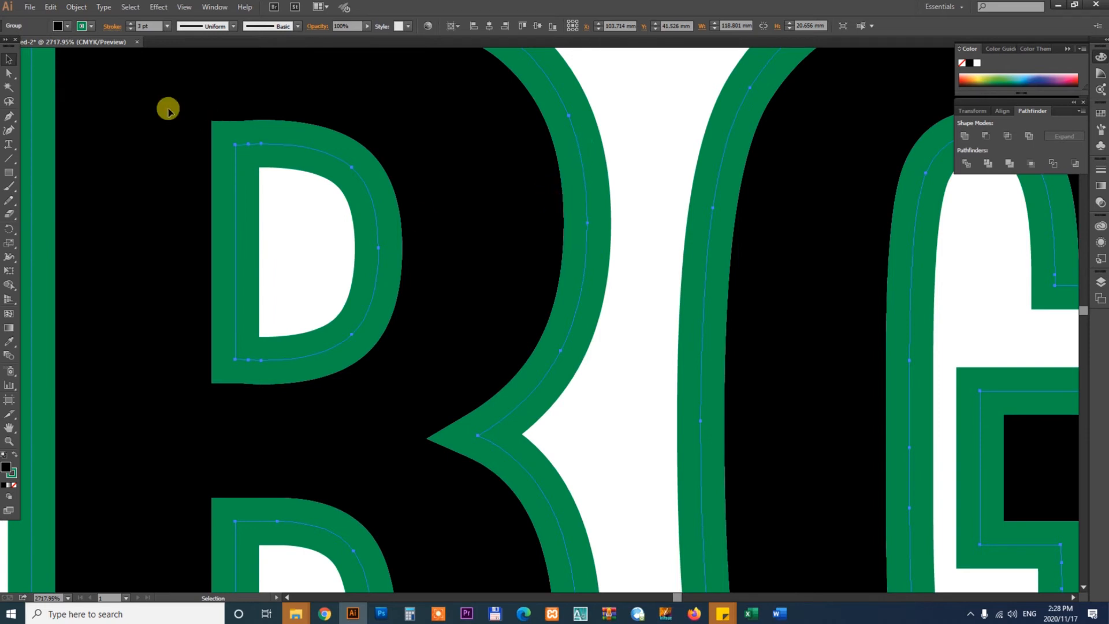
pyautogui.click(110, 26)
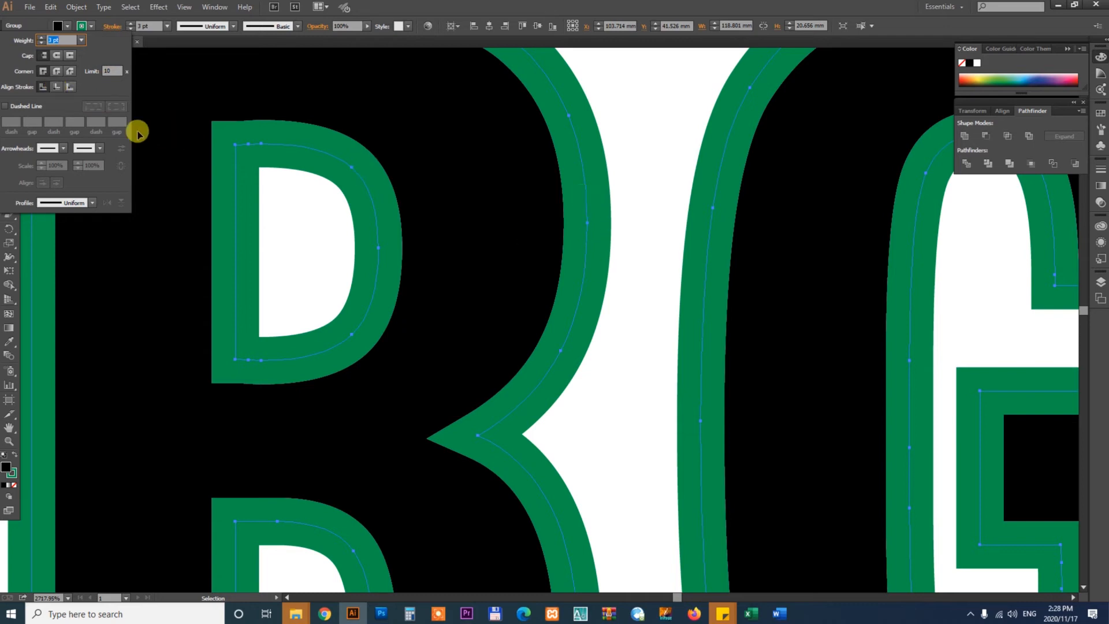
pyautogui.click(56, 87)
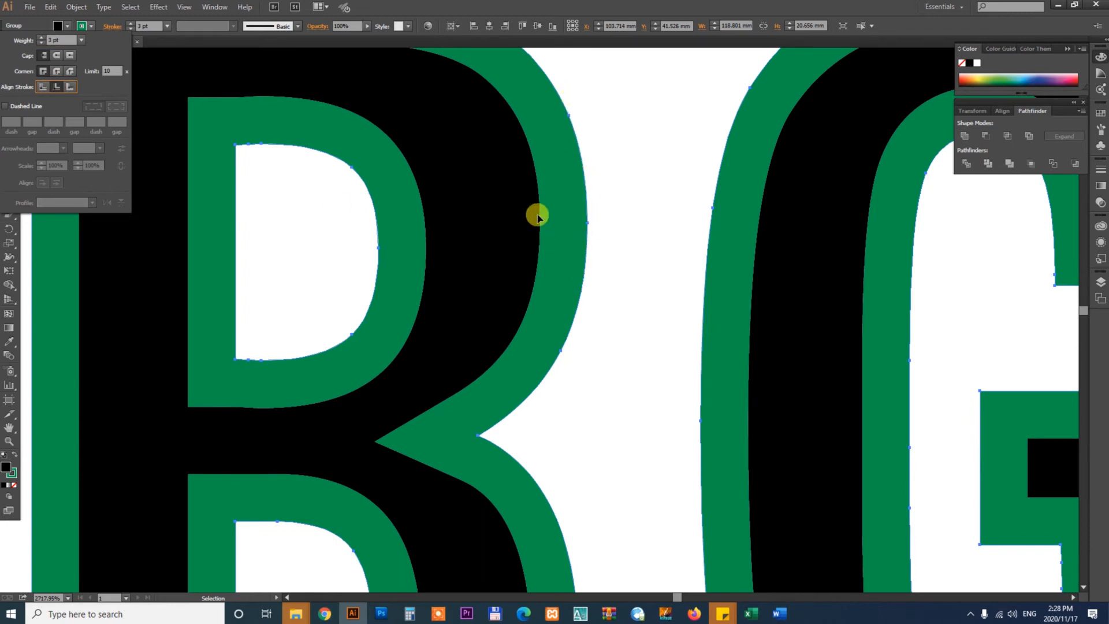
pyautogui.click(69, 87)
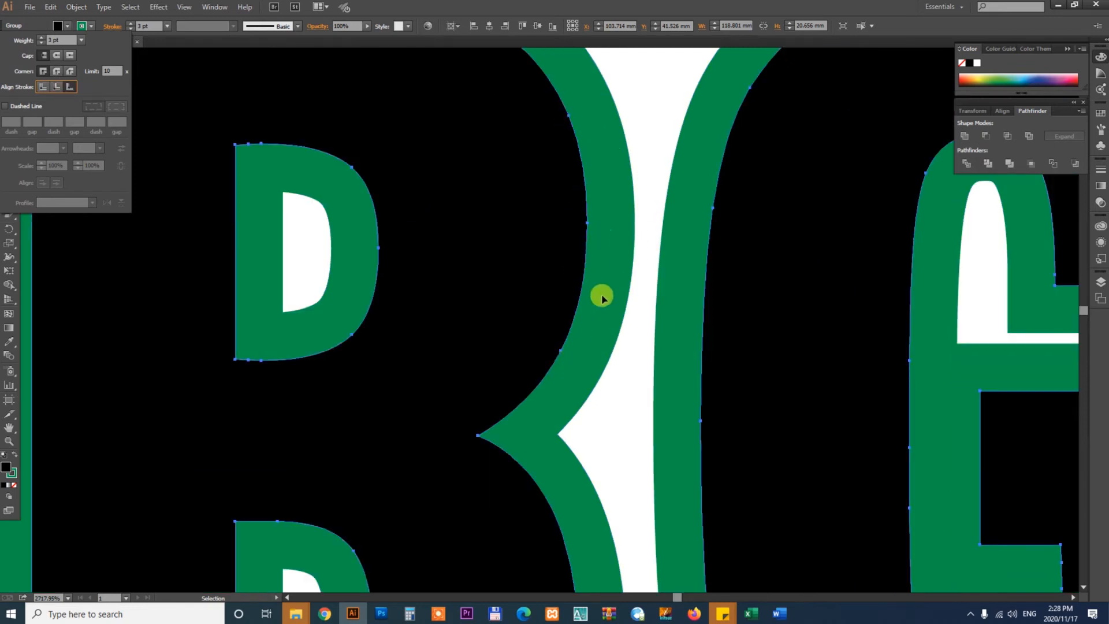
pyautogui.click(532, 279)
# Place a duplicate of the outside-stroked "SARGODHA" directly above it.
pyautogui.hotkey('ctrl', '-')
pyautogui.hotkey('ctrl', '-')
pyautogui.hotkey('ctrl', '-')
pyautogui.hotkey('ctrl', '-')
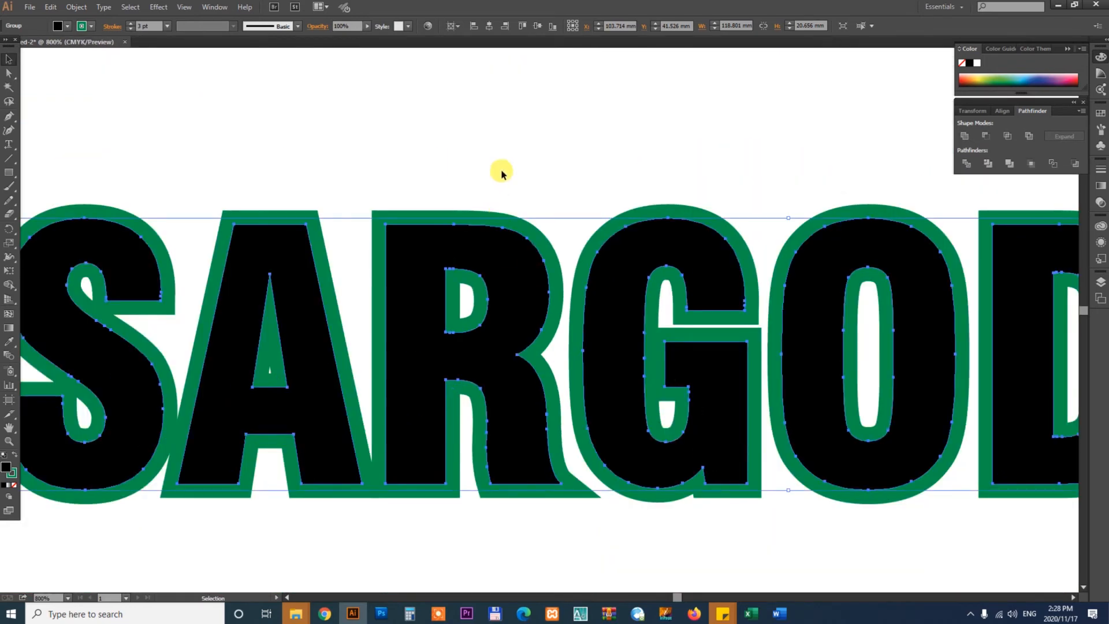
pyautogui.hotkey('ctrl', '-')
pyautogui.hotkey('ctrl', '-')
pyautogui.moveTo(668, 388); pyautogui.dragTo(655, 437)
pyautogui.press('z')
pyautogui.moveTo(179, 166); pyautogui.dragTo(990, 526)
pyautogui.press('v')
pyautogui.moveTo(812, 429); pyautogui.dragTo(766, 301)
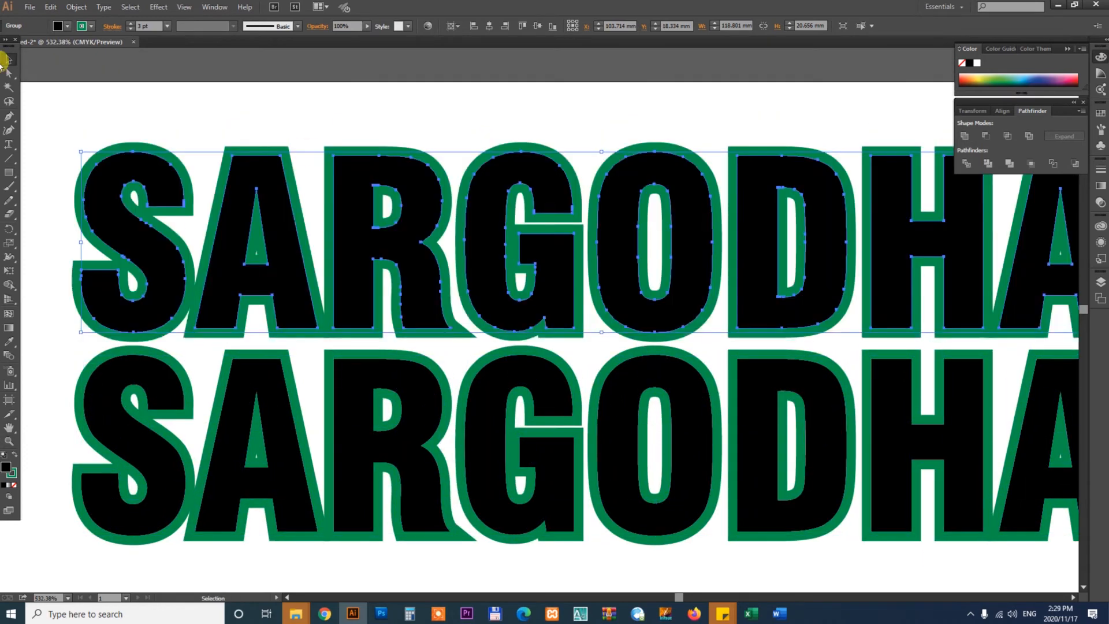
# Align the green stroke of the upper "SARGODHA" duplicate to the inside.
pyautogui.click(113, 26)
pyautogui.click(57, 87)
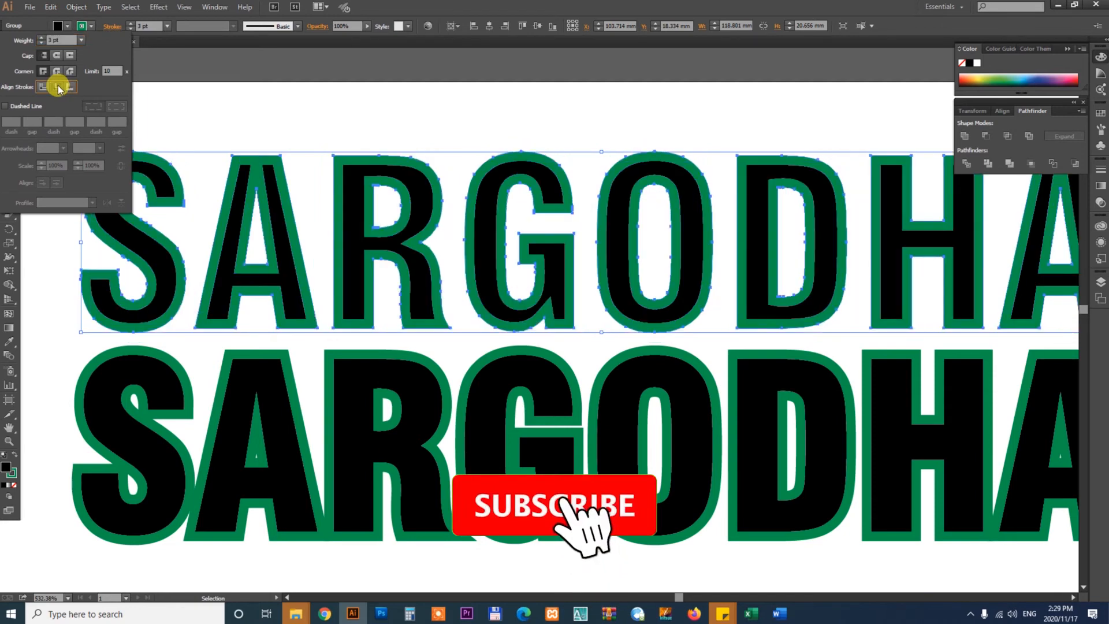
pyautogui.click(511, 120)
# Duplicate the inside-stroked "SARGODHA" above itself and align the new copy's stroke to the center.
pyautogui.moveTo(704, 301)
pyautogui.mouseDown()
pyautogui.moveTo(706, 410)
pyautogui.moveTo(671, 415)
pyautogui.moveTo(664, 142)
pyautogui.mouseUp()
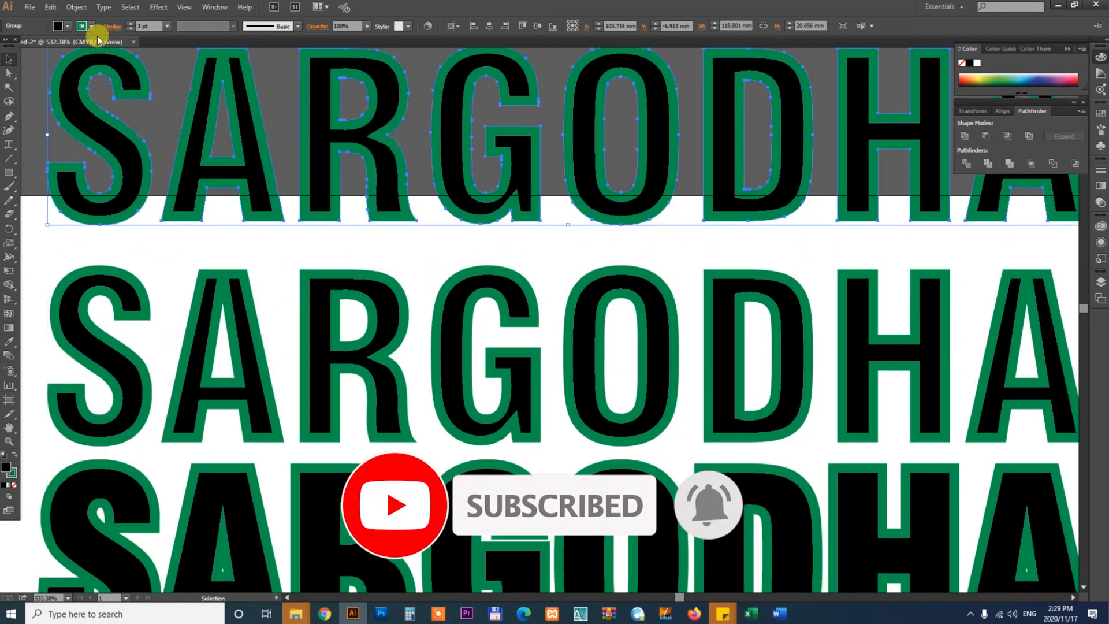
pyautogui.click(106, 26)
pyautogui.click(43, 87)
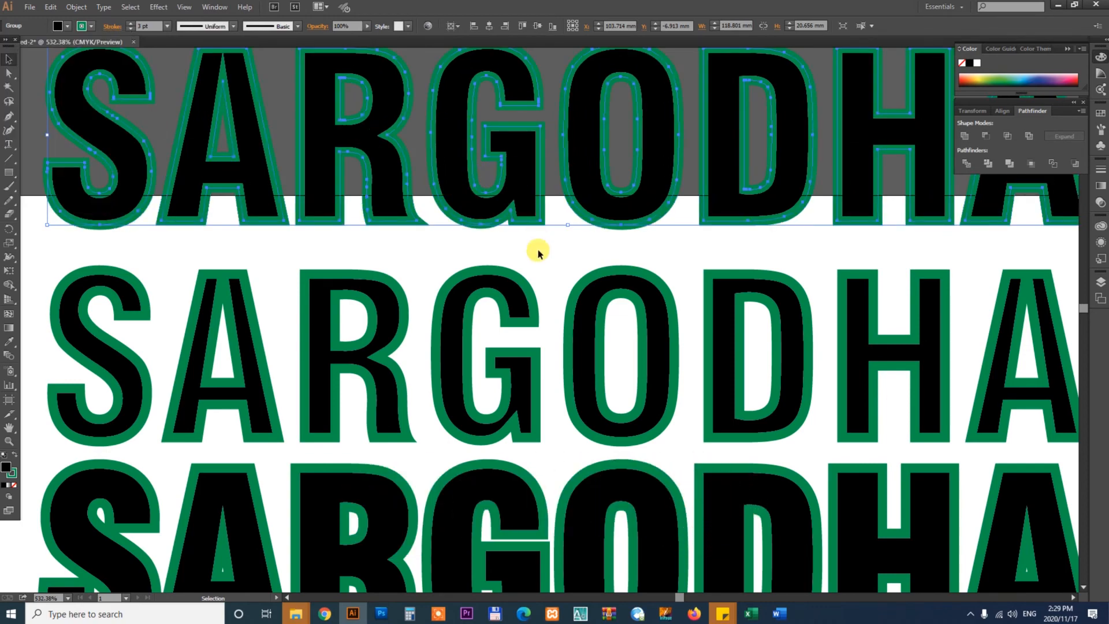
pyautogui.hotkey('ctrl', '-')
pyautogui.hotkey('ctrl', '-')
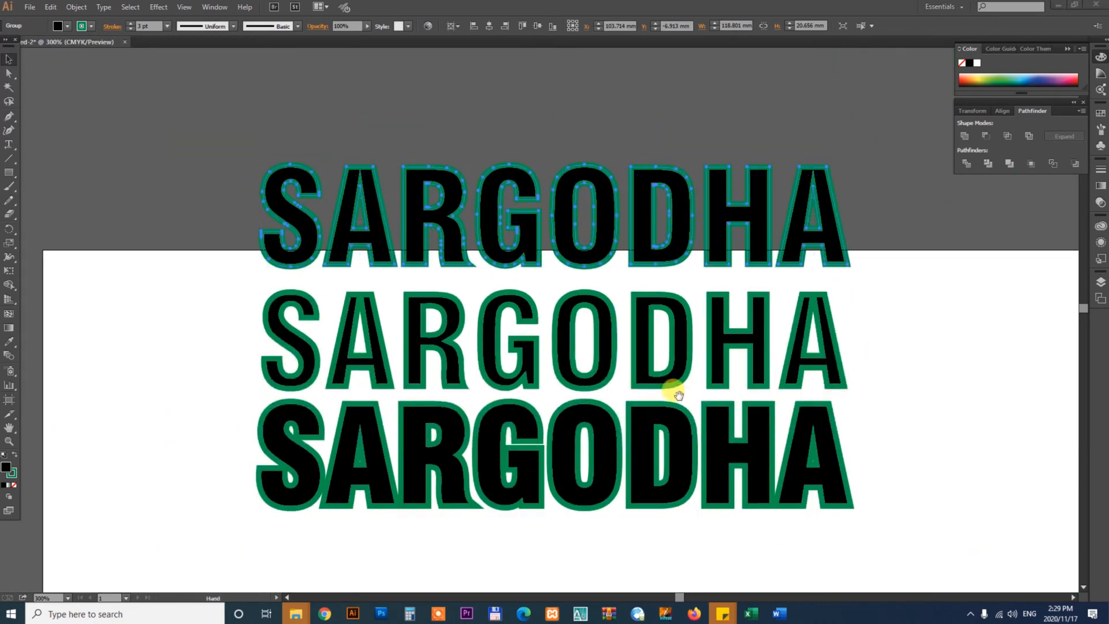
pyautogui.hotkey('ctrl', '-')
pyautogui.hotkey('ctrl', '-')
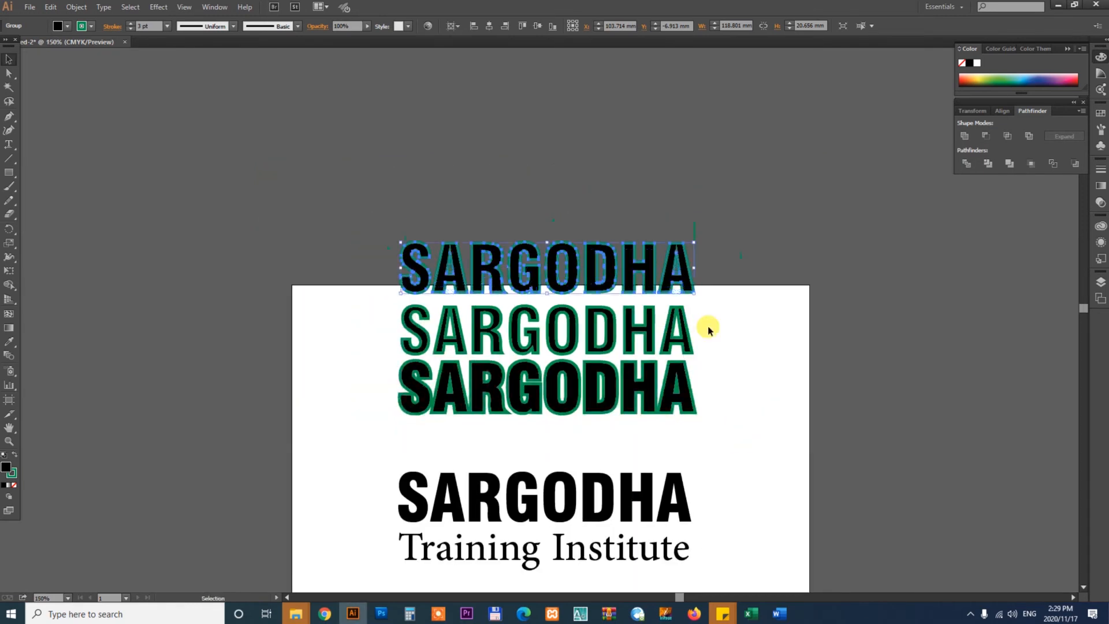
# Move the three stroked "SARGODHA" versions down together onto the artboard, by about 60 mm.
pyautogui.moveTo(380, 348); pyautogui.dragTo(858, 531)
pyautogui.moveTo(679, 367); pyautogui.dragTo(678, 585)
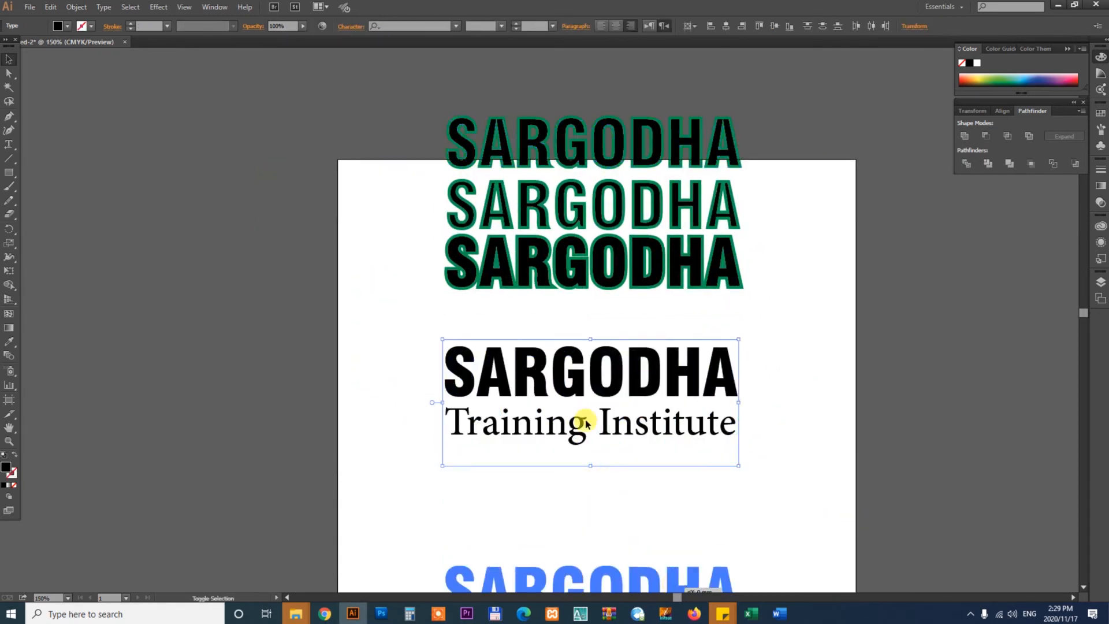
pyautogui.moveTo(535, 349); pyautogui.dragTo(673, 103)
pyautogui.moveTo(669, 247); pyautogui.dragTo(656, 397)
pyautogui.click(428, 317)
# Select all three stroked "SARGODHA" versions and change their stroke color to red.
pyautogui.press('z')
pyautogui.moveTo(435, 260); pyautogui.dragTo(764, 447)
pyautogui.press('v')
pyautogui.moveTo(87, 124)
pyautogui.mouseDown()
pyautogui.moveTo(389, 557)
pyautogui.moveTo(381, 549)
pyautogui.mouseUp()
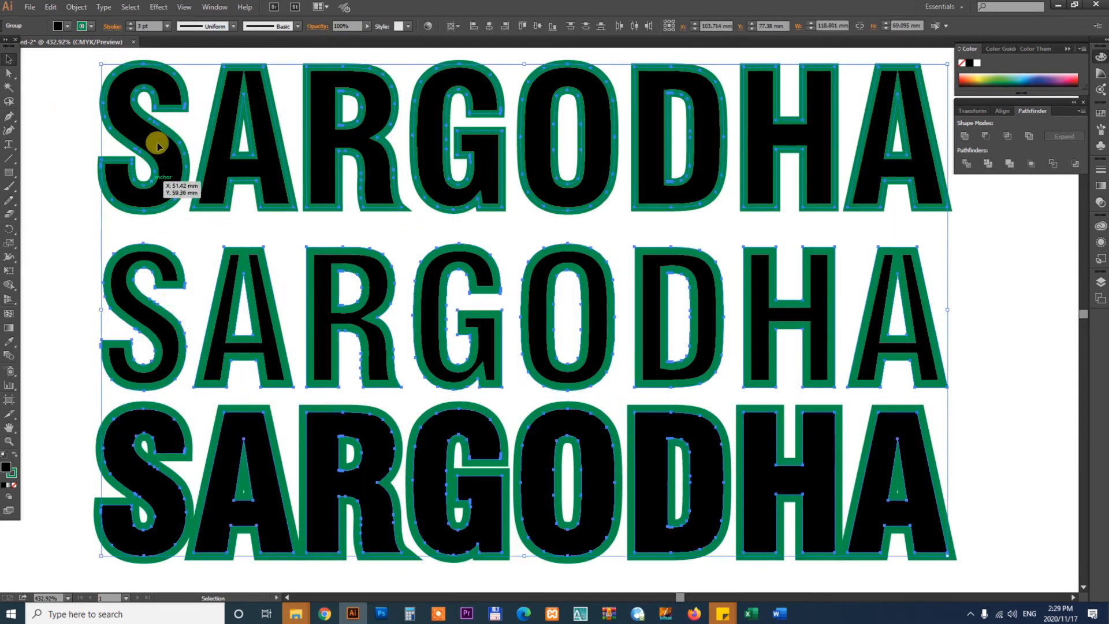
pyautogui.click(91, 27)
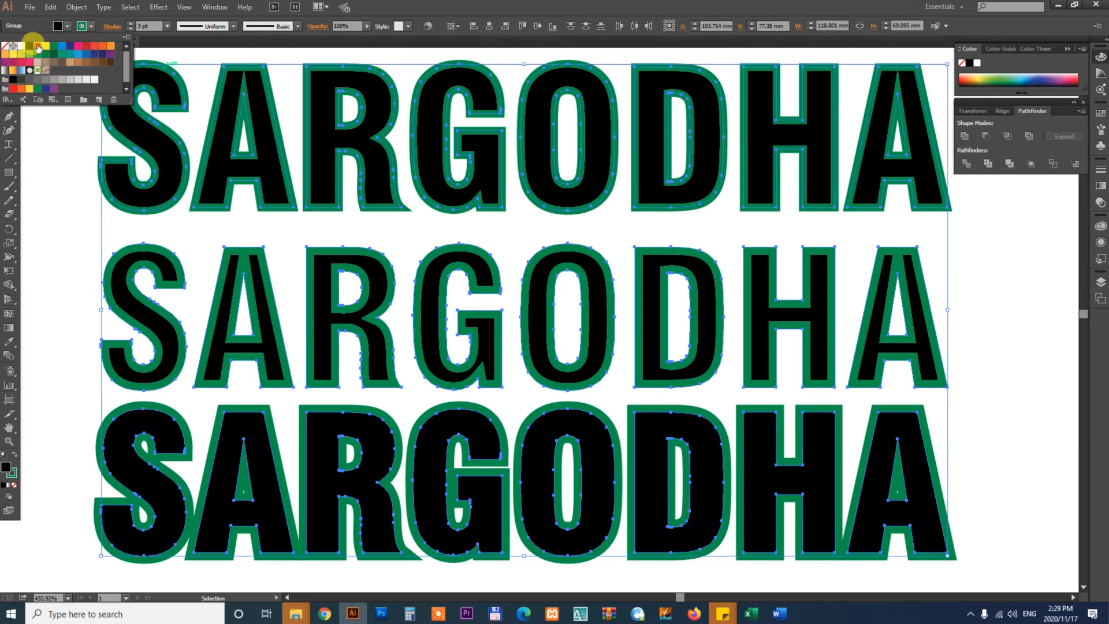
pyautogui.click(39, 48)
pyautogui.click(44, 183)
pyautogui.click(44, 183)
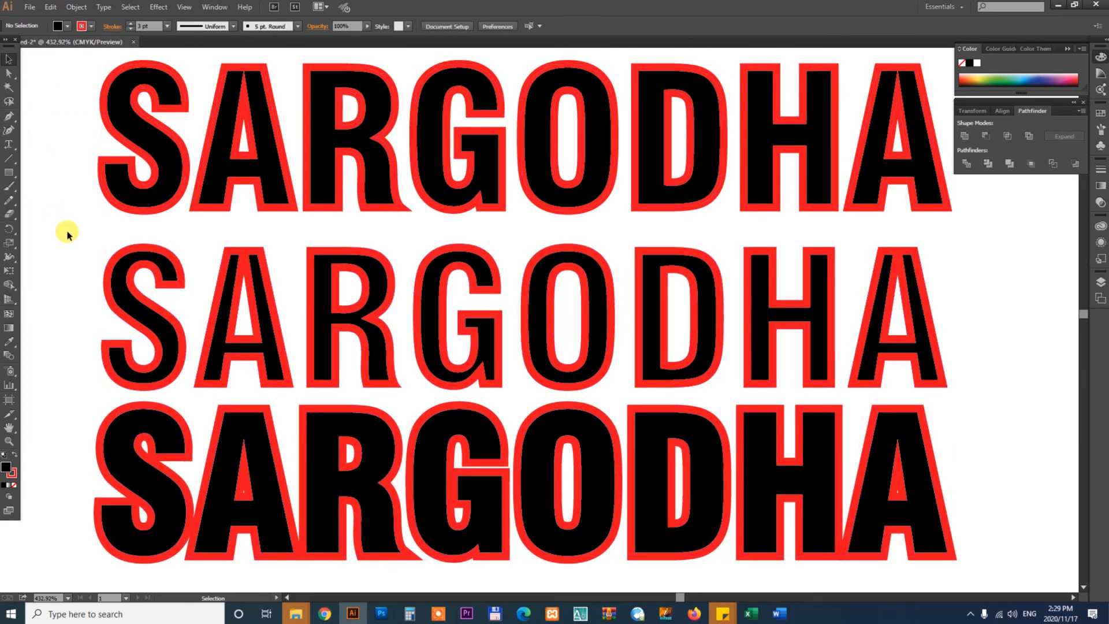
# Compare the stroke positions of the three "SARGODHA" versions and examine the Align Stroke options of the middle one.
pyautogui.click(605, 464)
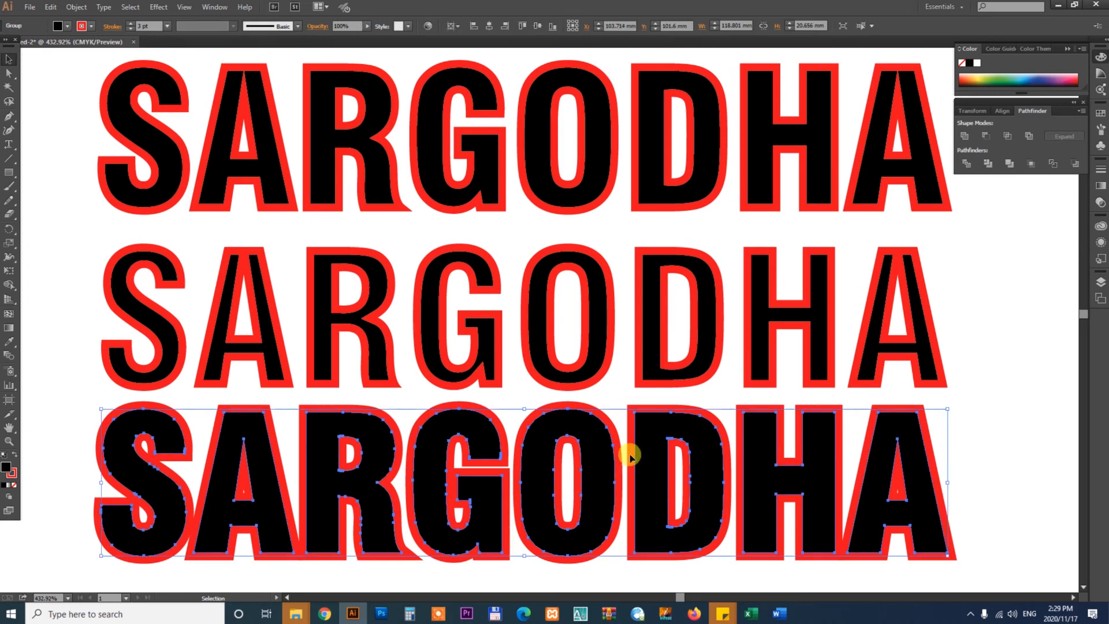
pyautogui.click(595, 309)
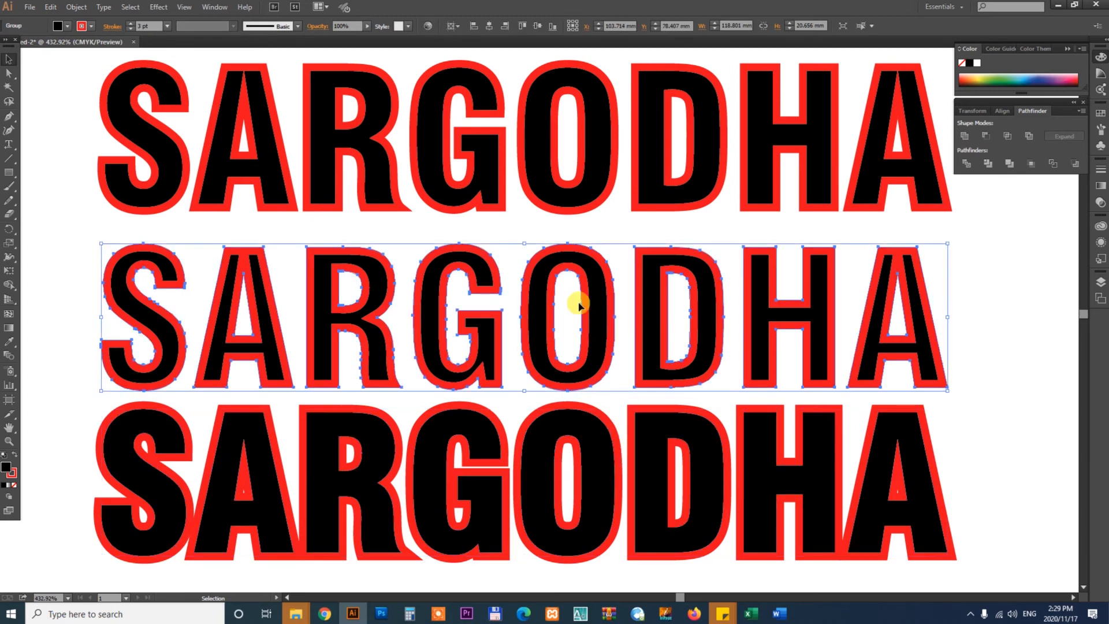
pyautogui.click(112, 26)
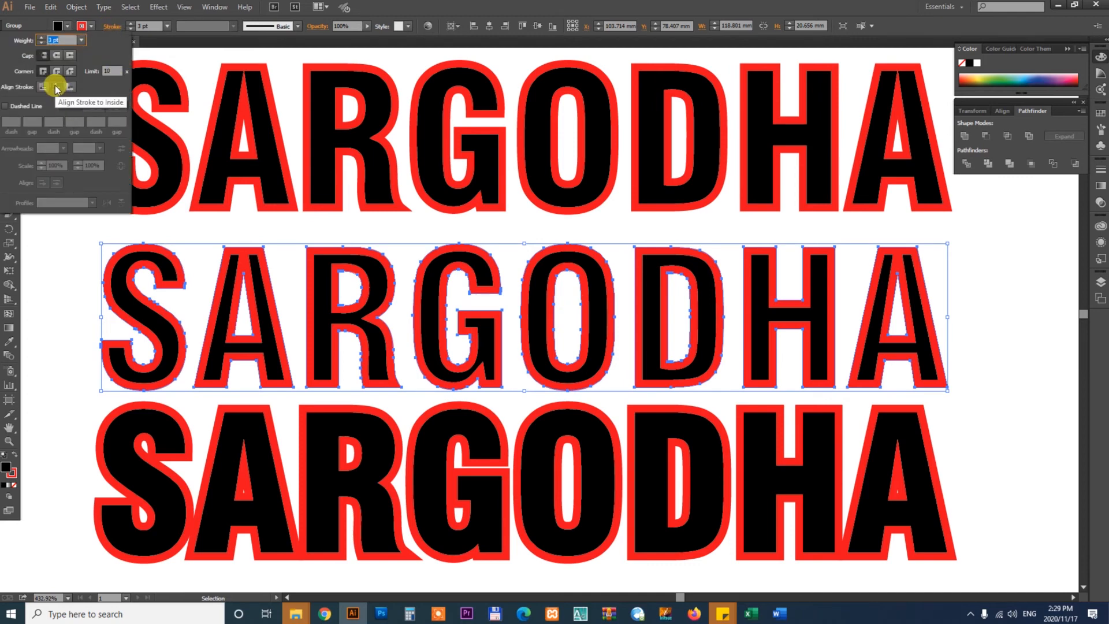
pyautogui.click(607, 313)
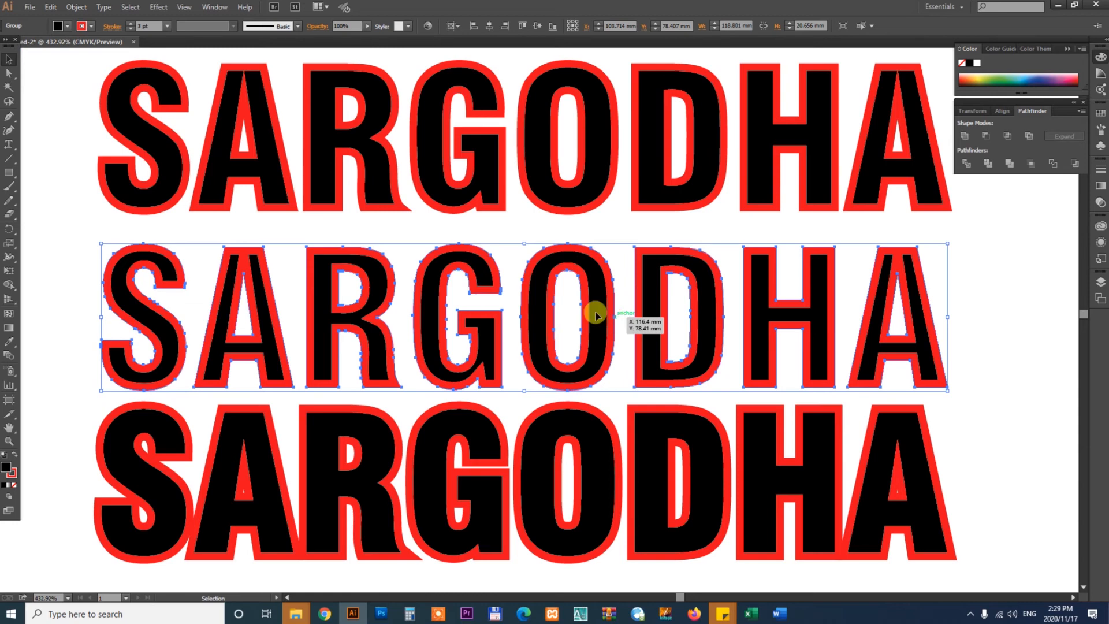
pyautogui.click(593, 171)
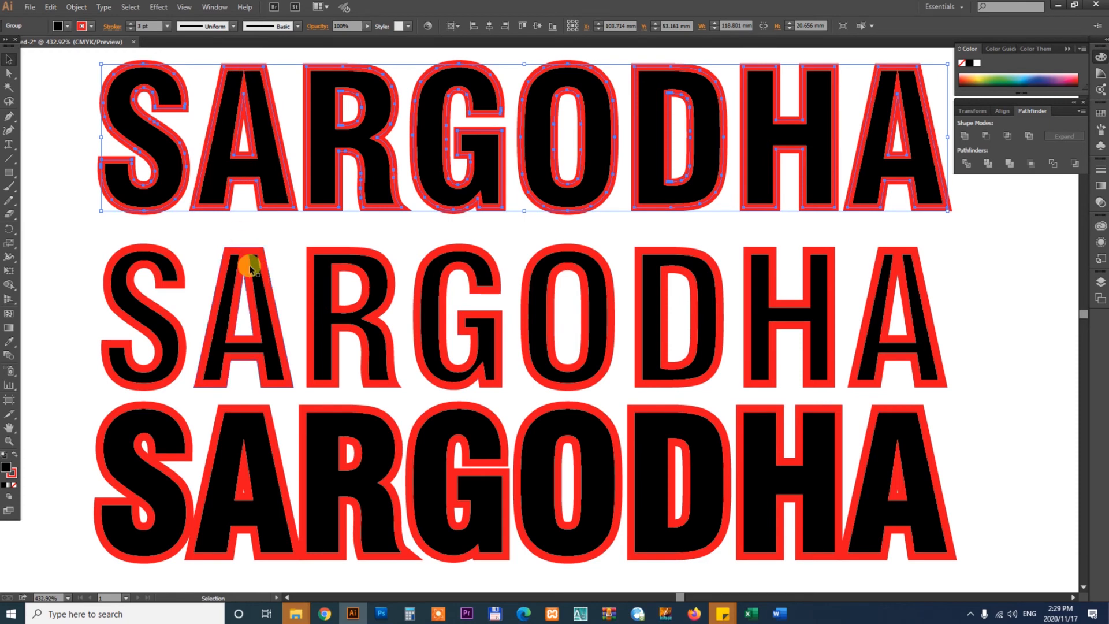
pyautogui.click(252, 427)
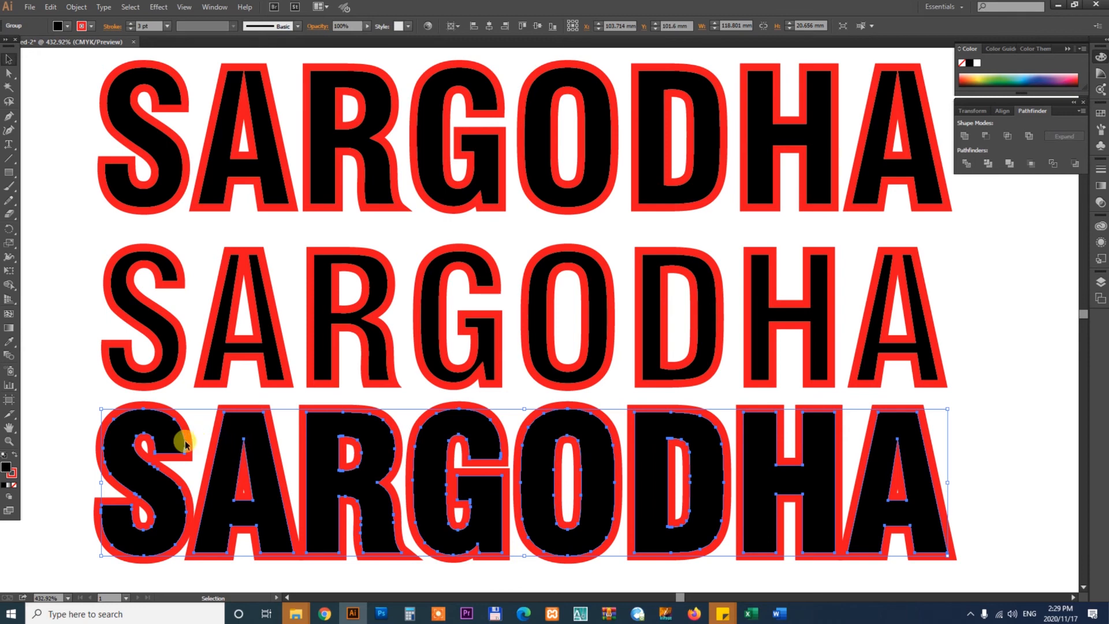
pyautogui.click(989, 453)
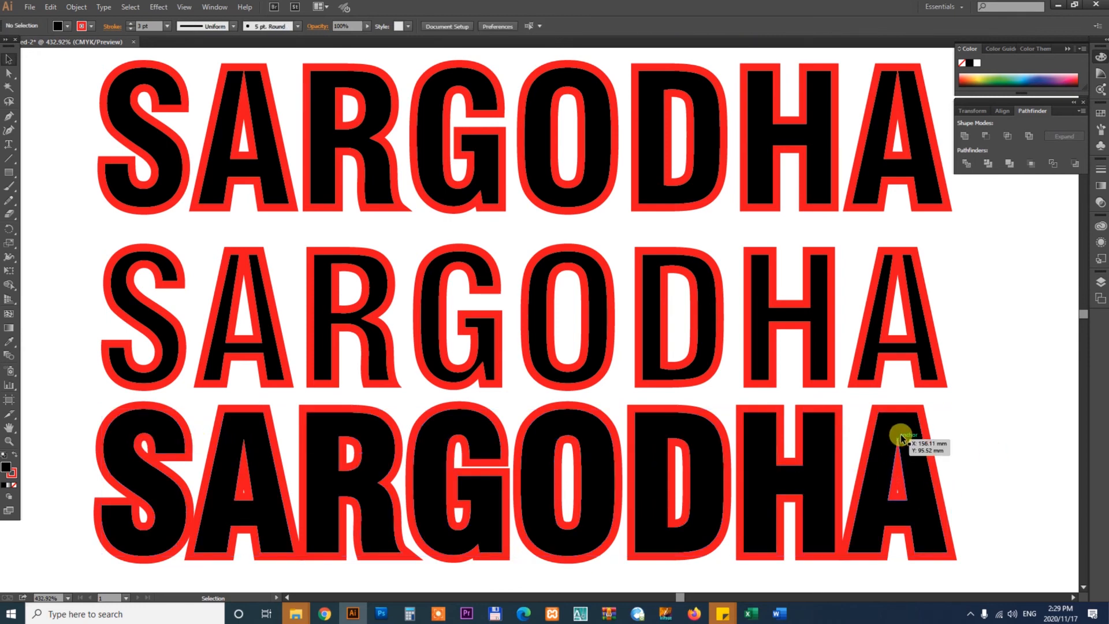
# Examine the stroke settings of the outside-stroked "SARGODHA", including its Align Stroke options.
pyautogui.moveTo(910, 428); pyautogui.dragTo(911, 426)
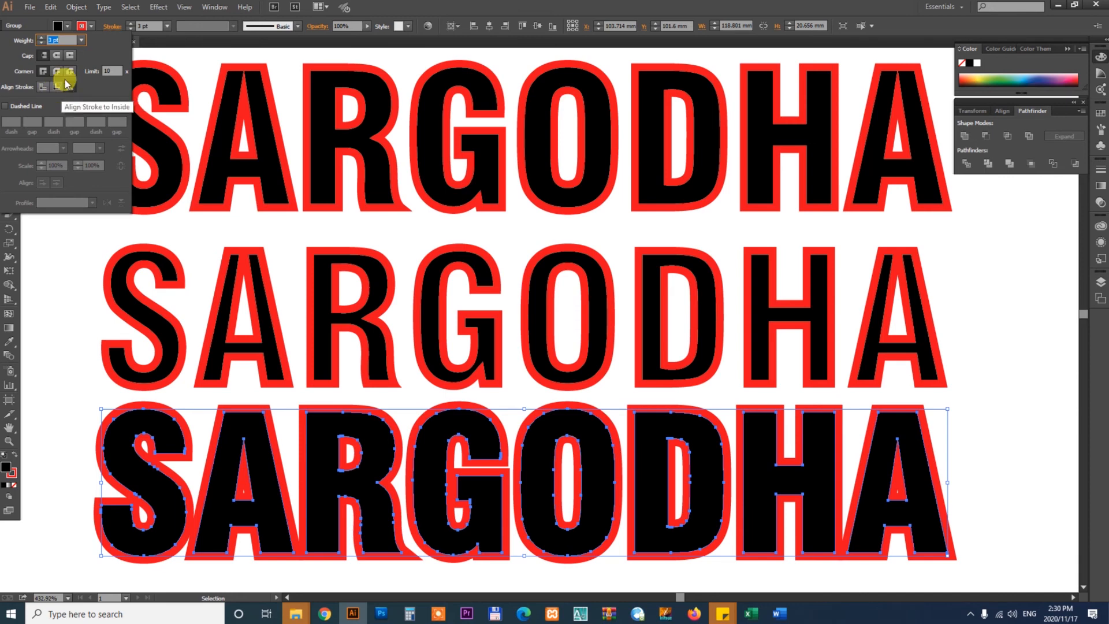
pyautogui.click(79, 8)
pyautogui.click(78, 9)
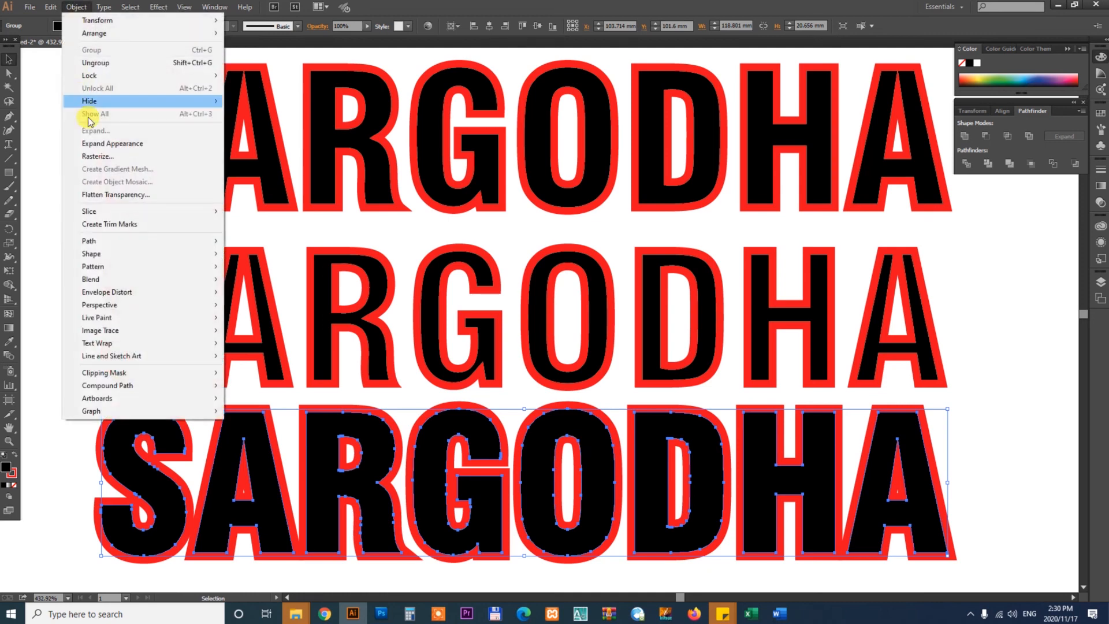
pyautogui.click(78, 8)
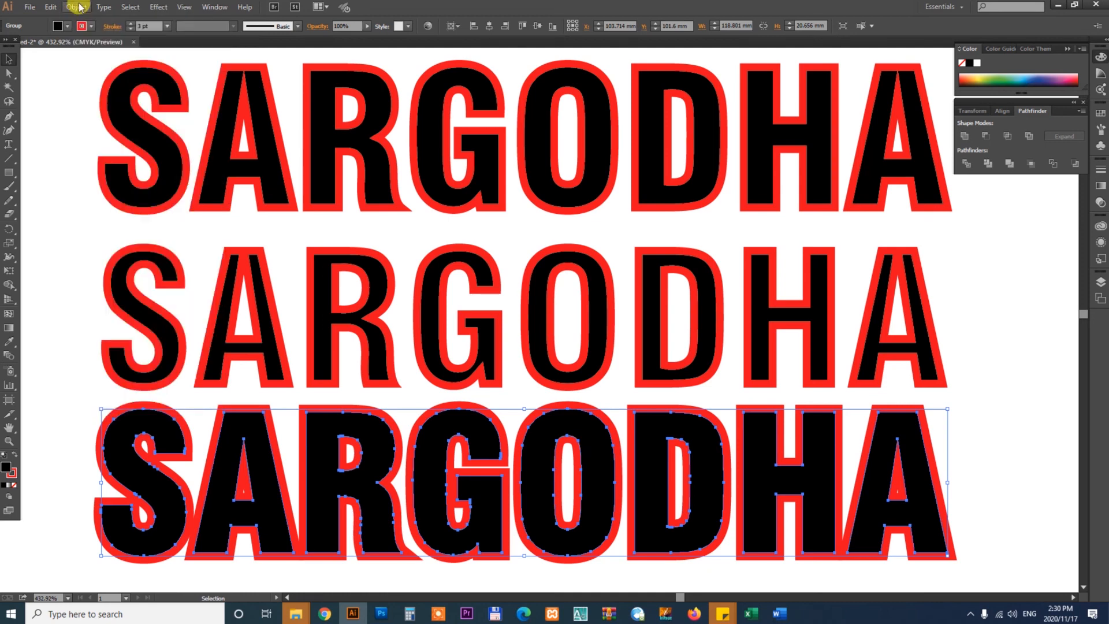
pyautogui.click(112, 26)
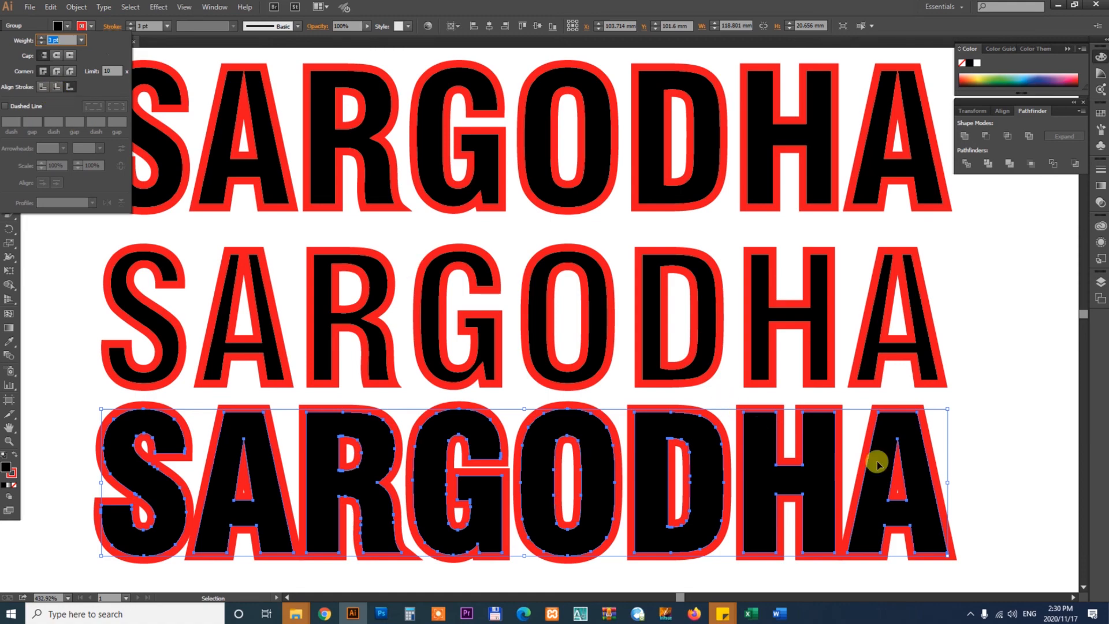
pyautogui.click(991, 421)
# Inspect the center-stroked and inside-stroked "SARGODHA" versions, examining the inside-aligned stroke up close.
pyautogui.click(746, 473)
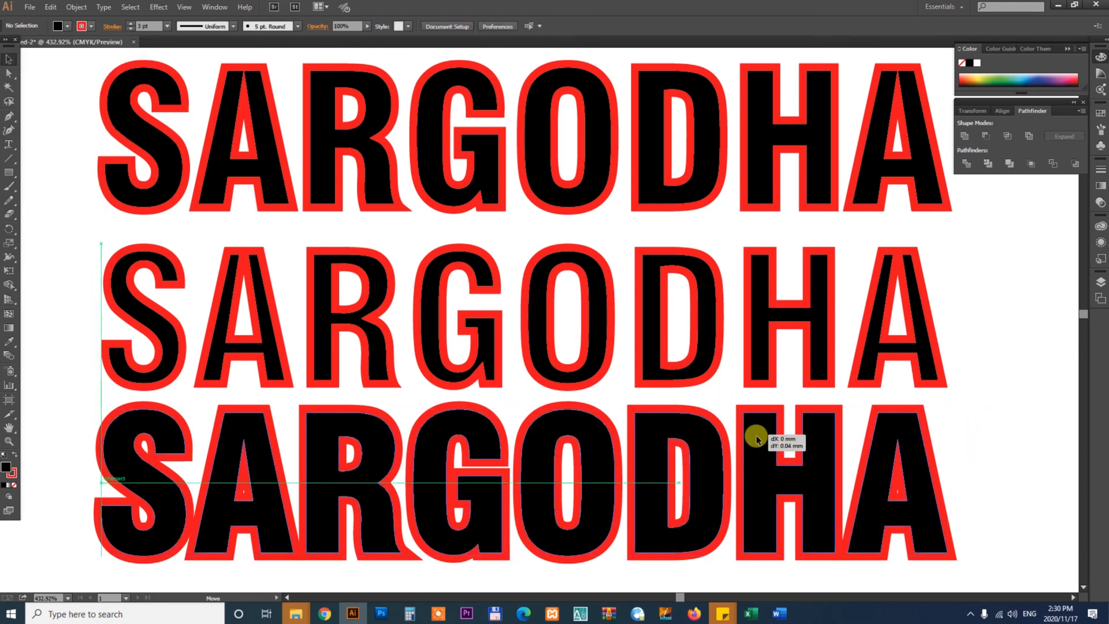
pyautogui.moveTo(659, 502); pyautogui.dragTo(665, 474)
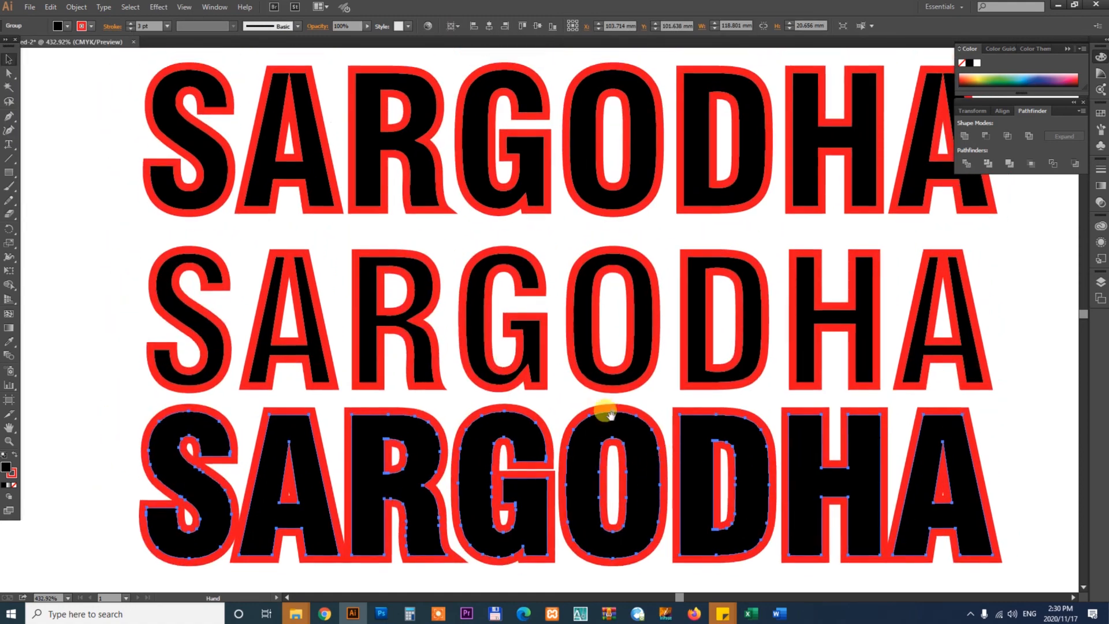
pyautogui.click(621, 191)
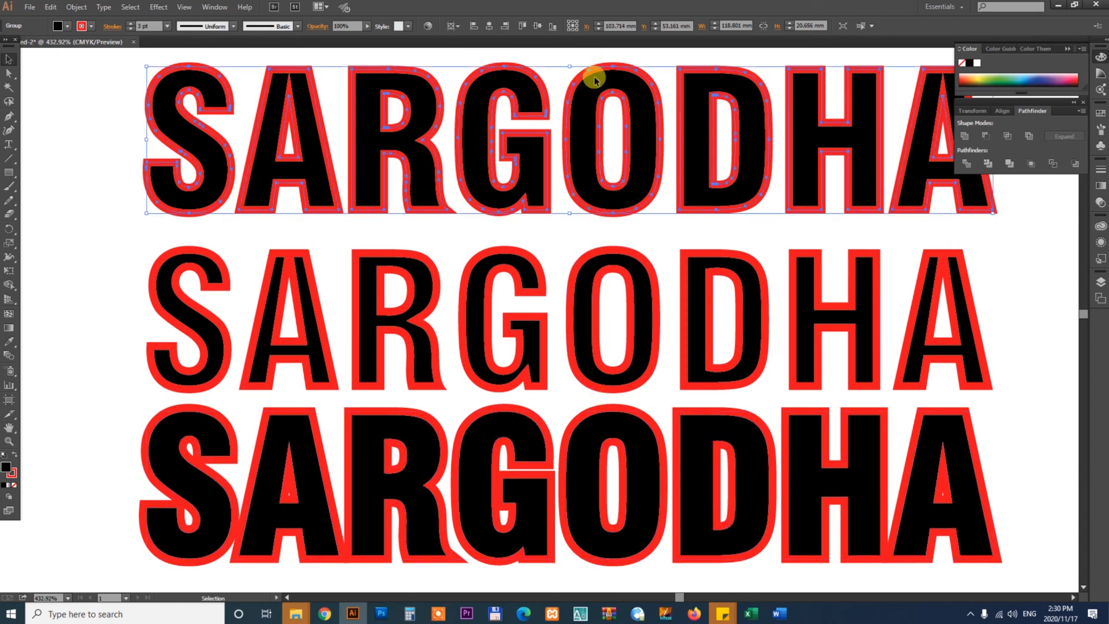
pyautogui.press('z')
pyautogui.moveTo(512, 252); pyautogui.dragTo(831, 480)
pyautogui.press('v')
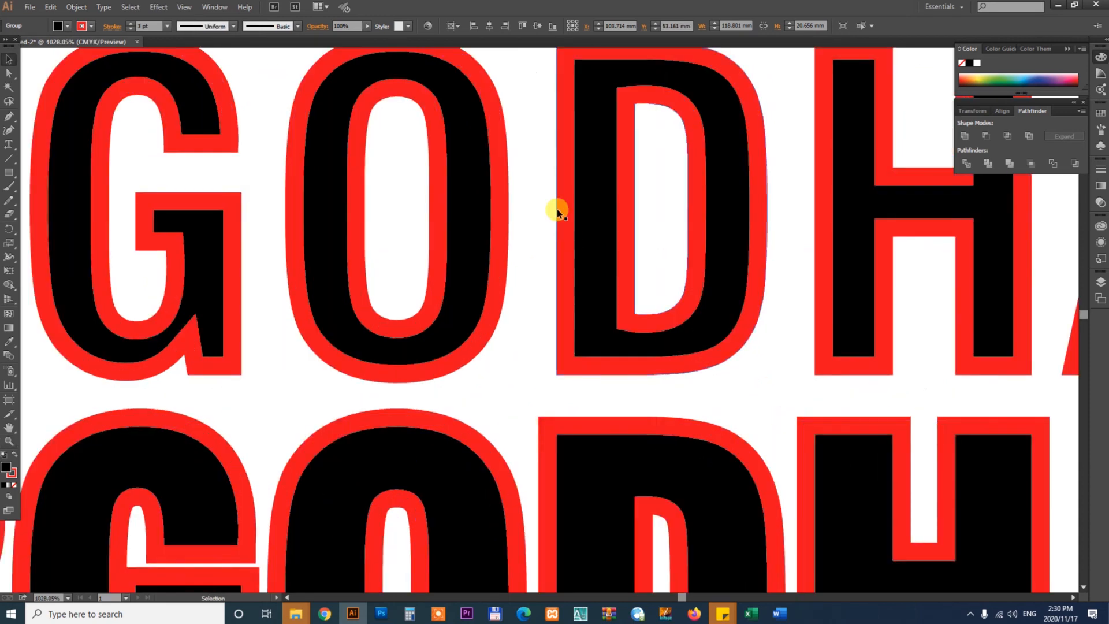
pyautogui.click(448, 149)
pyautogui.hotkey('ctrl', '-')
pyautogui.hotkey('ctrl', '-')
pyautogui.hotkey('ctrl', '-')
pyautogui.hotkey('ctrl', '-')
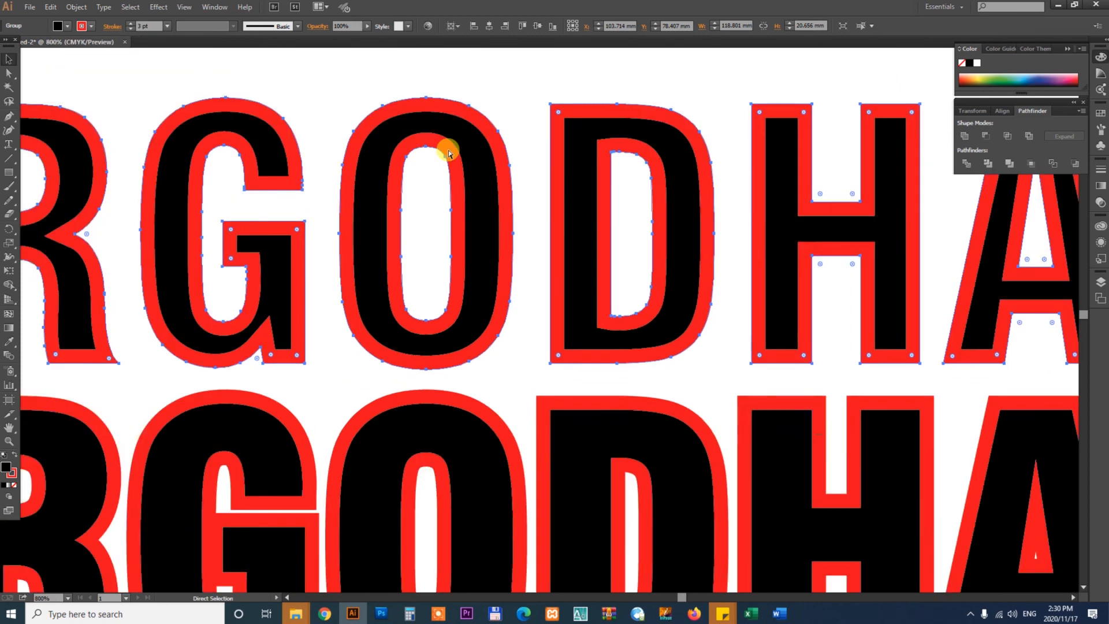
# Inspect the lowest "SARGODHA" up close around the letters R, G and O, and open its stroke options.
pyautogui.press('z')
pyautogui.moveTo(309, 325); pyautogui.dragTo(594, 475)
pyautogui.press('v')
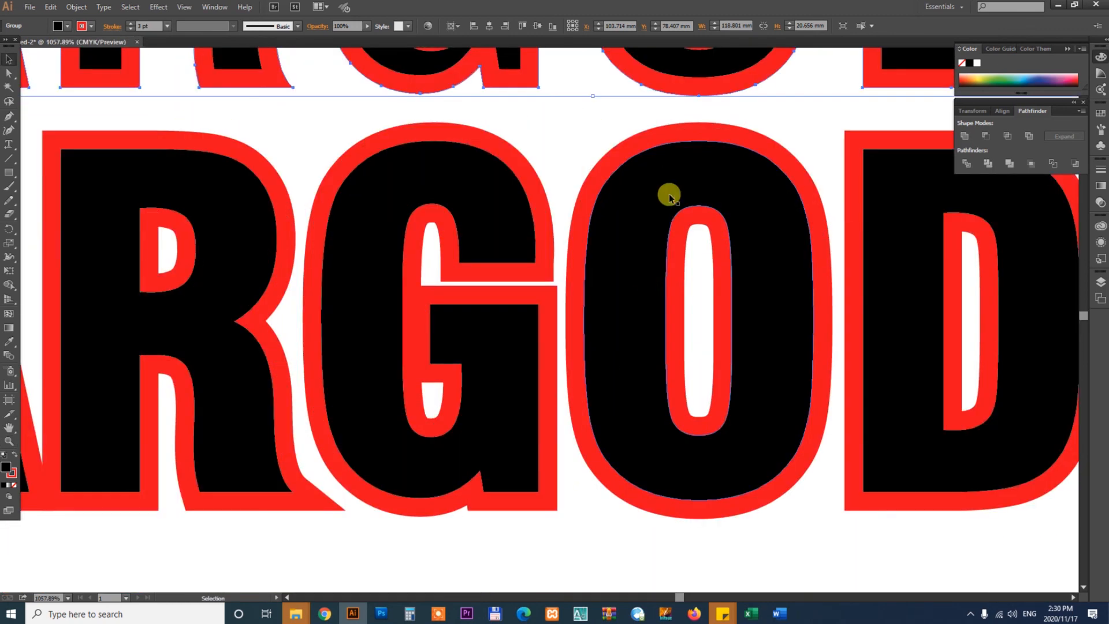
pyautogui.click(632, 223)
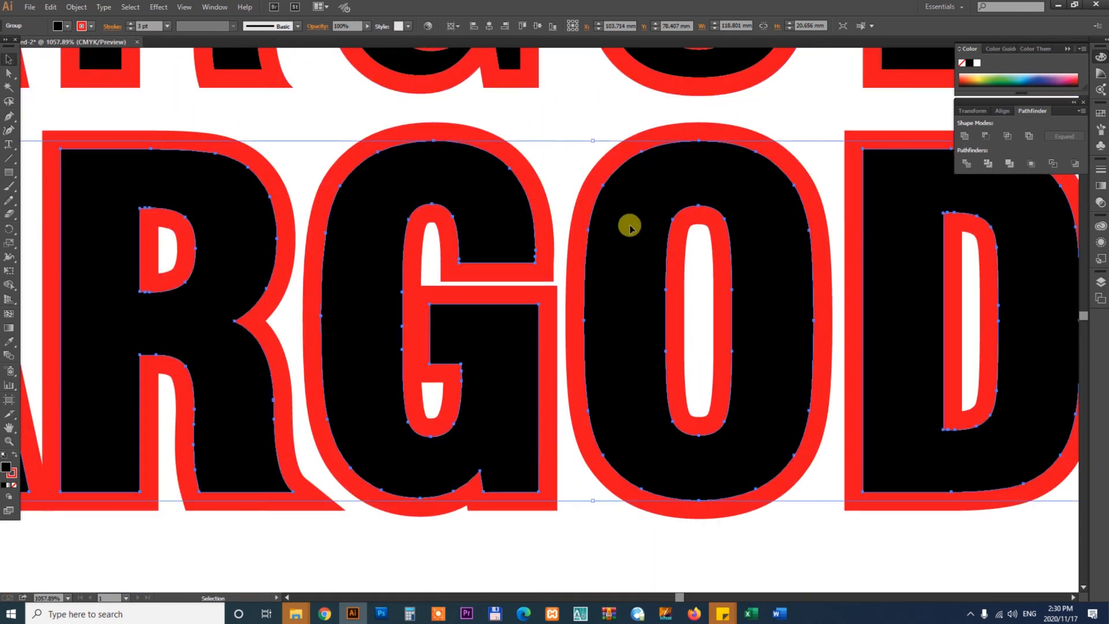
pyautogui.click(112, 26)
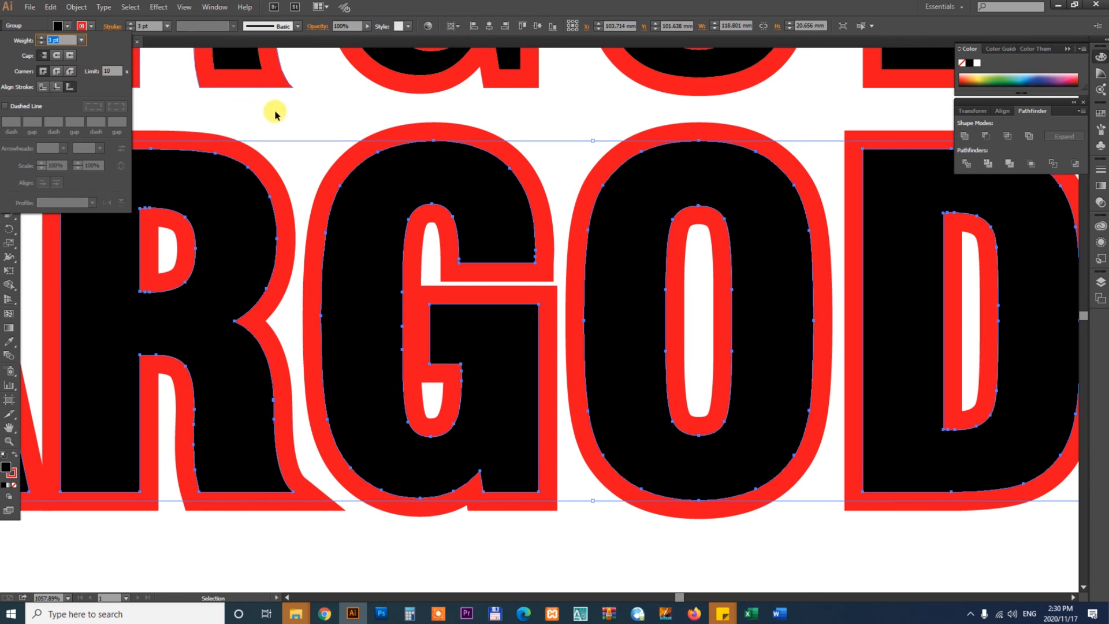
# Switch to Chrome to view the Sargodha Training Institute YouTube channel page.
pyautogui.click(327, 614)
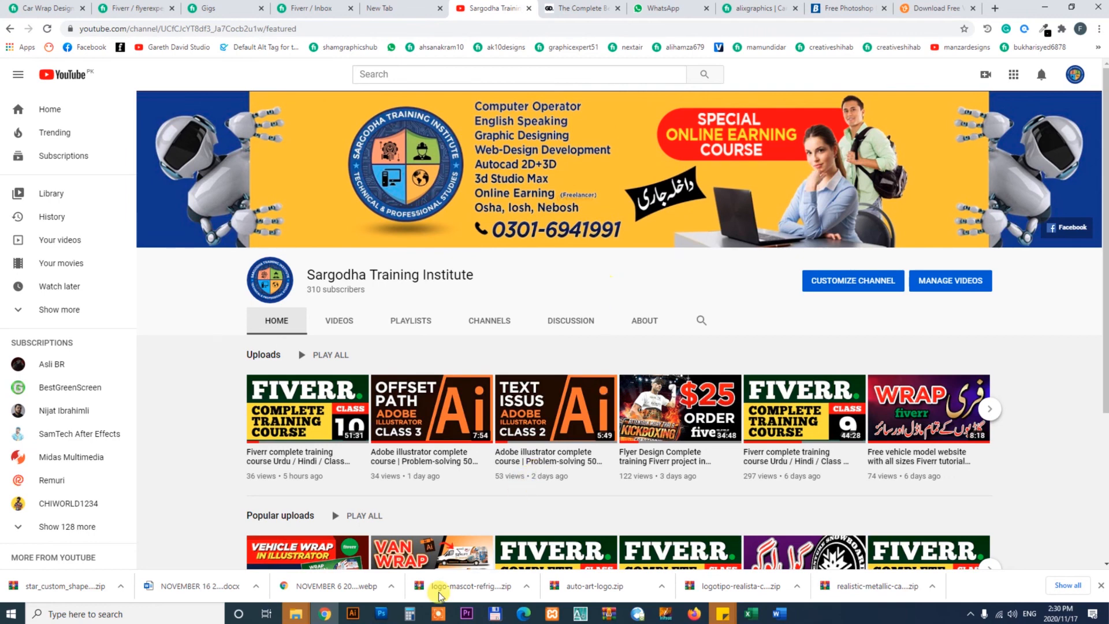
pyautogui.click(439, 613)
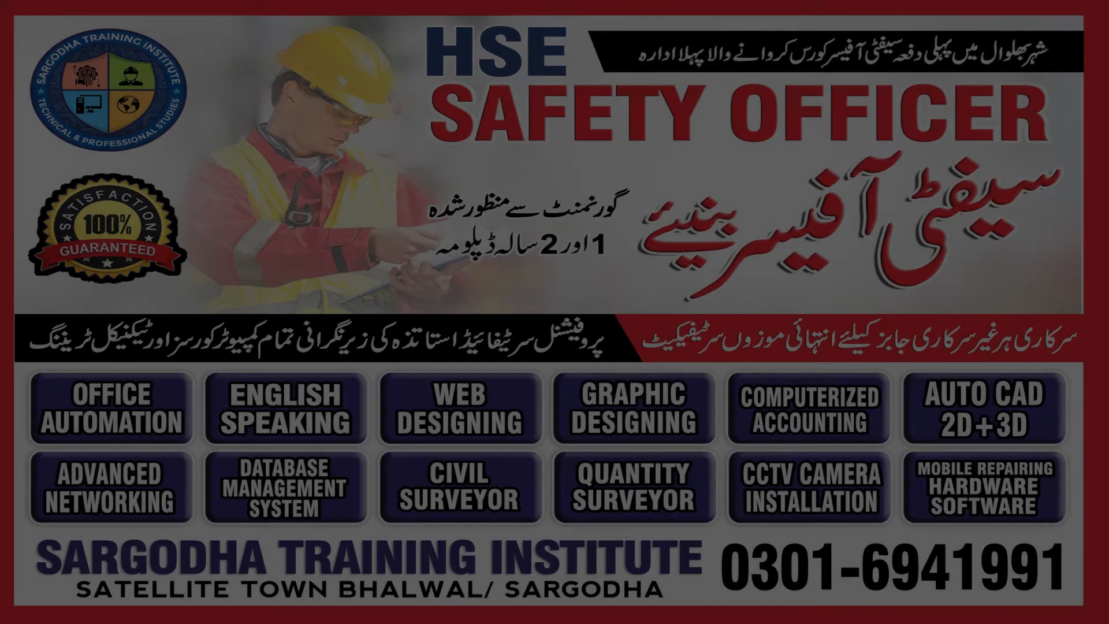